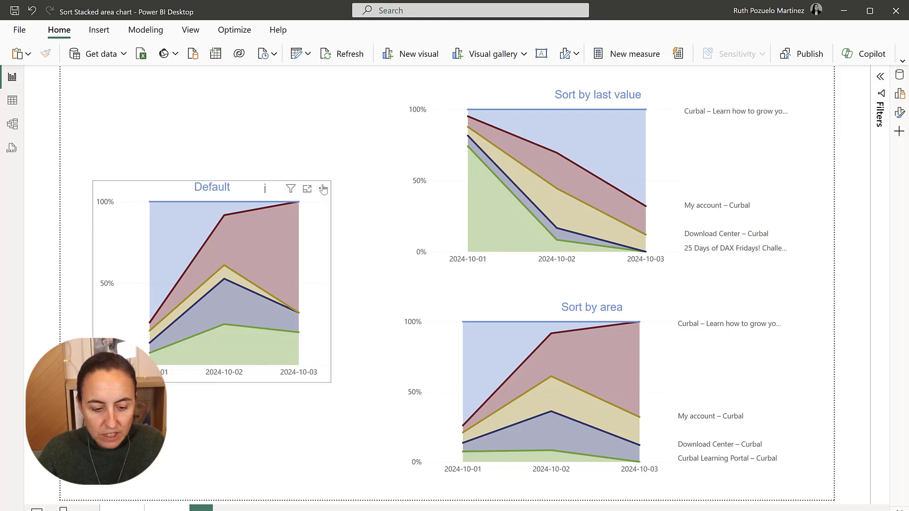
Step: Show the Sort axis submenu in the Default chart's More options menu
click(324, 189)
mouse_move(364, 261)
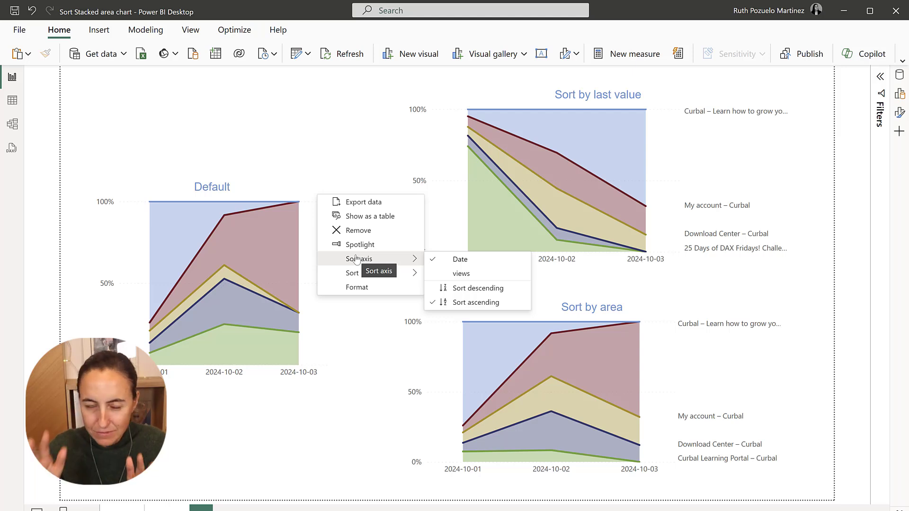
Step: Dismiss the Default chart's Sort axis menu
mouse_move(376, 274)
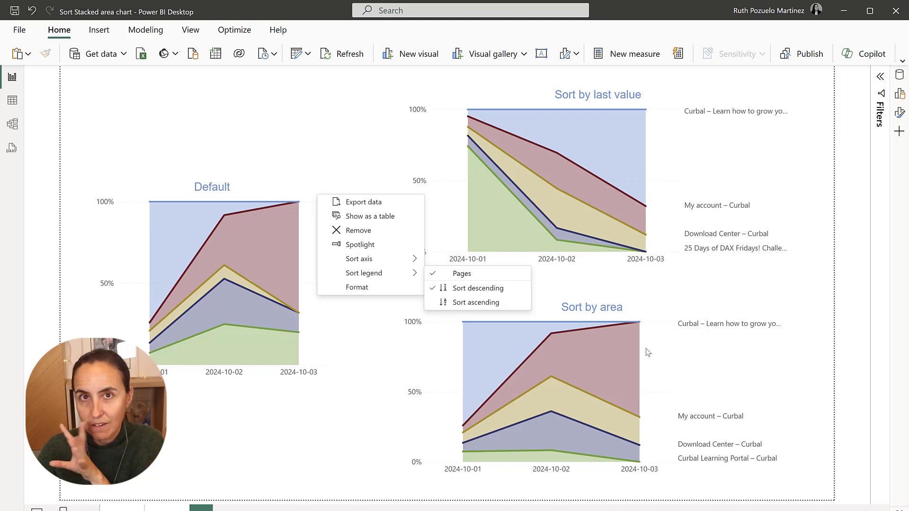
key(Escape)
Step: Switch to Table view, show the default sort table's page views by date, and return to Home
click(13, 101)
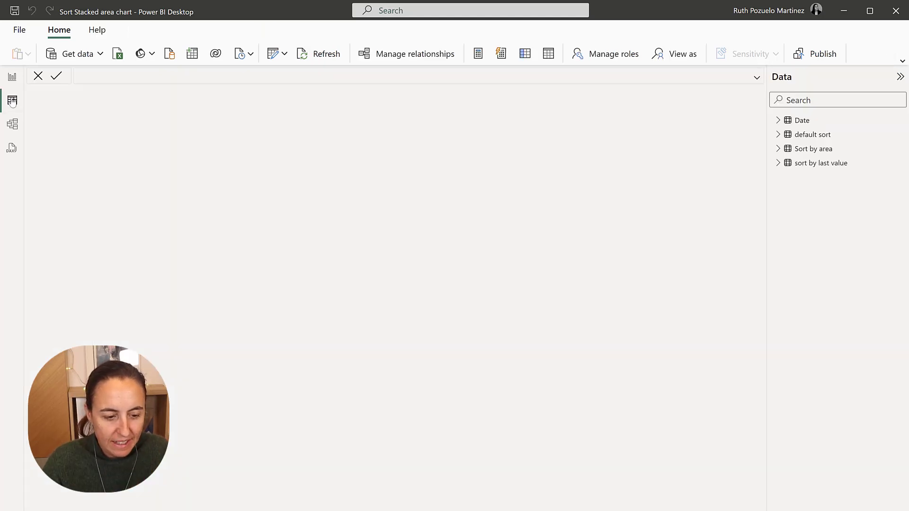
click(825, 138)
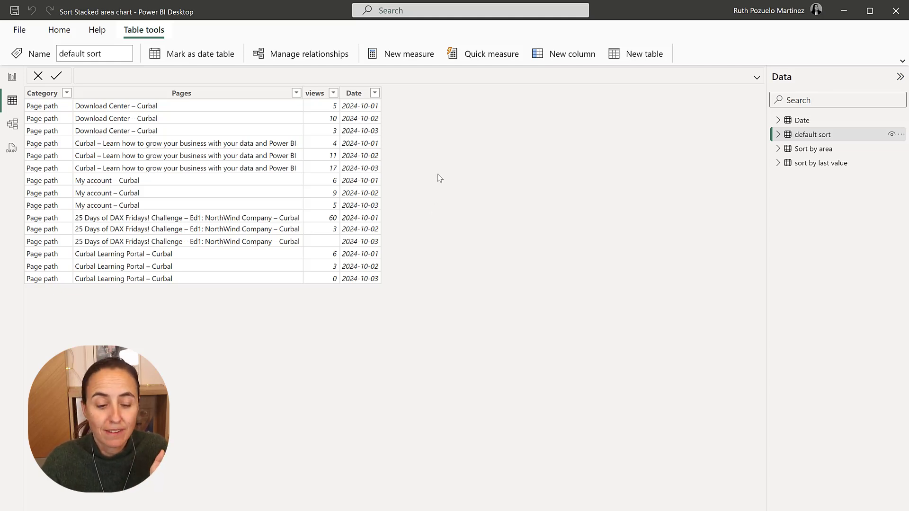
click(59, 31)
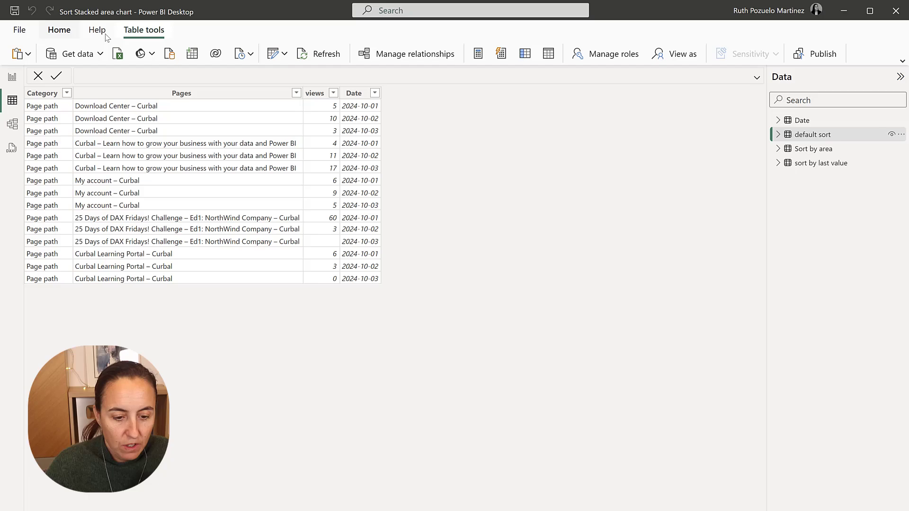
Step: Open Transform data and duplicate the default sort query as default sort (2)
click(278, 57)
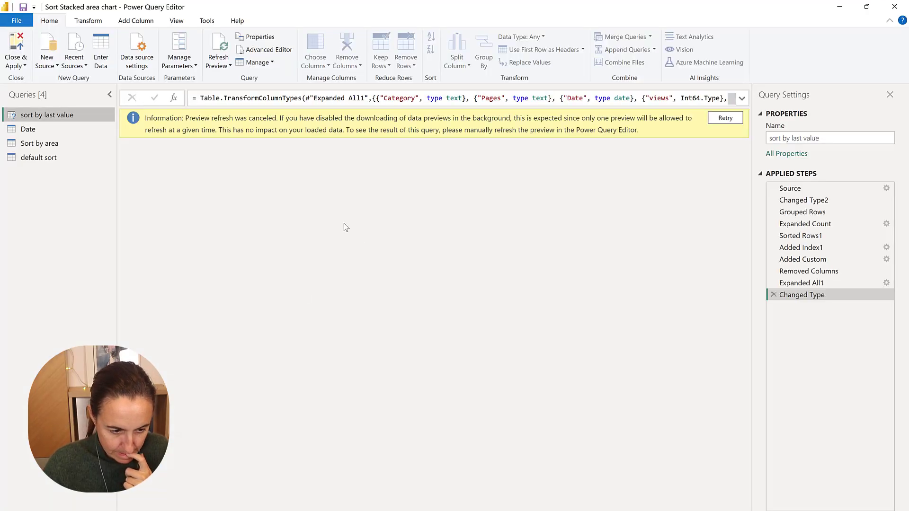
right_click(50, 163)
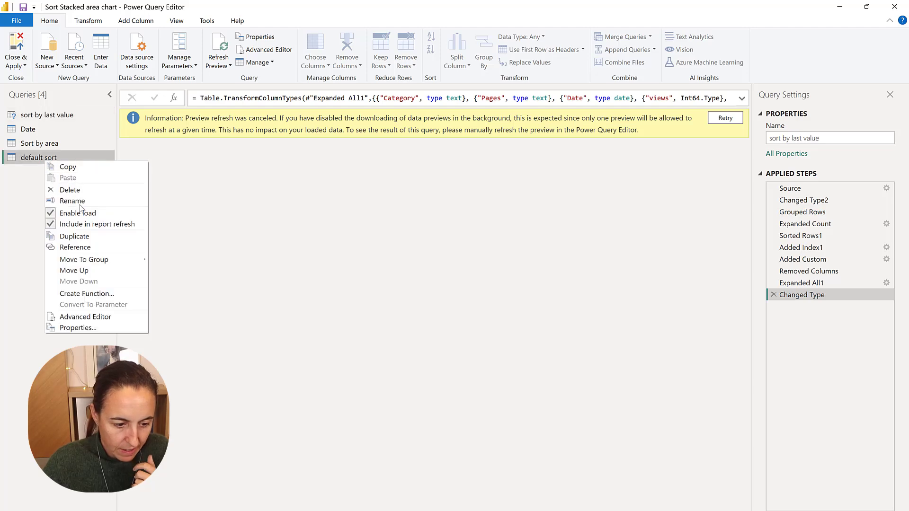
click(92, 238)
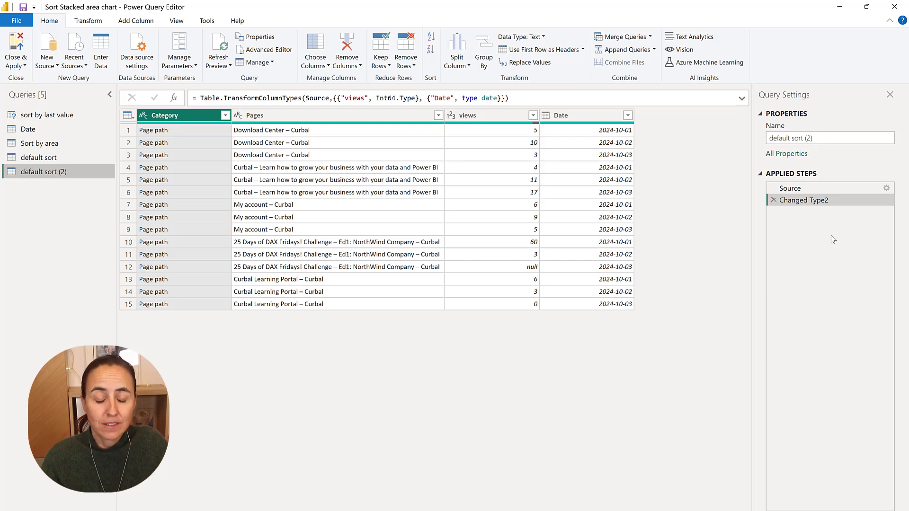
Step: Start an advanced Group By on Pages that sums views into views_
click(343, 115)
click(88, 21)
click(43, 60)
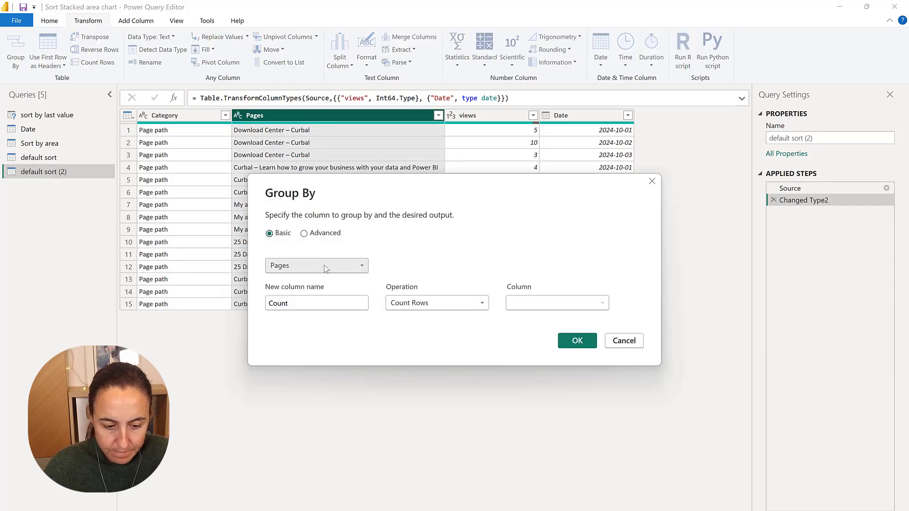
click(331, 234)
click(436, 338)
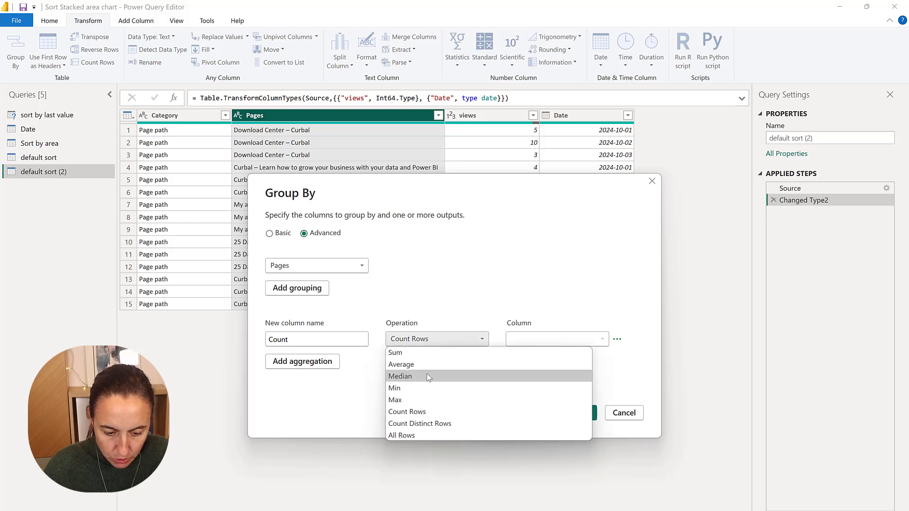
click(422, 356)
click(552, 338)
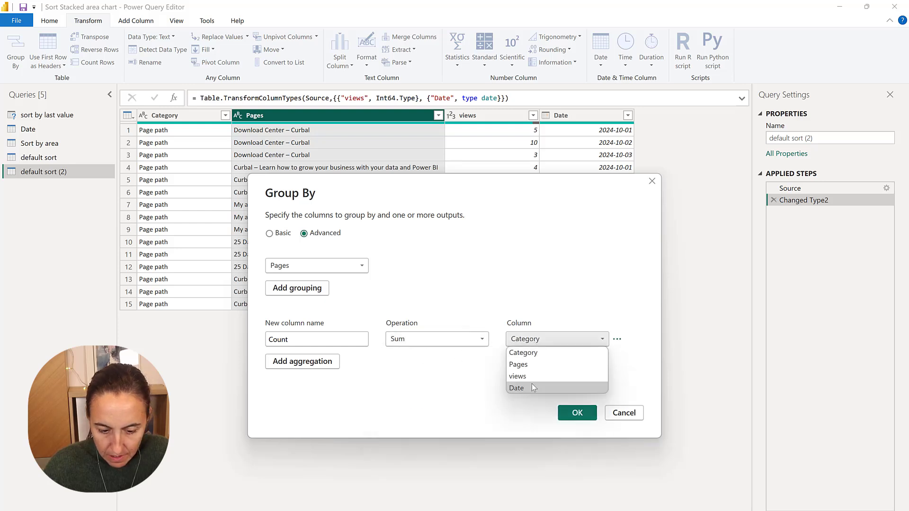
click(530, 377)
double_click(307, 344)
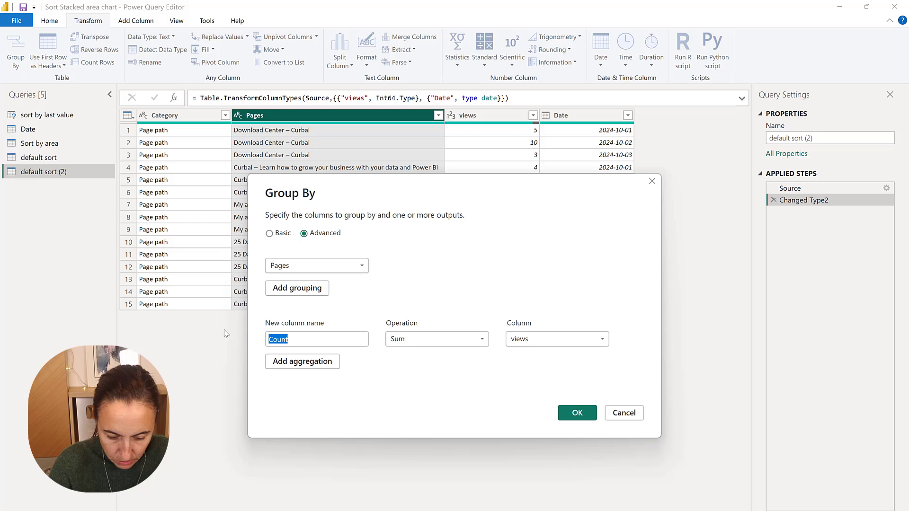
text(views_)
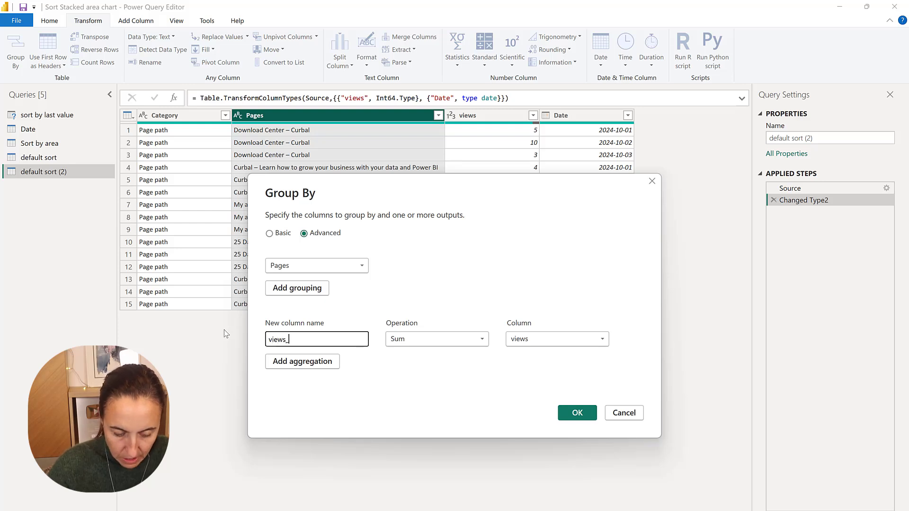
Step: Add a second All Rows aggregation named All
click(301, 365)
click(410, 362)
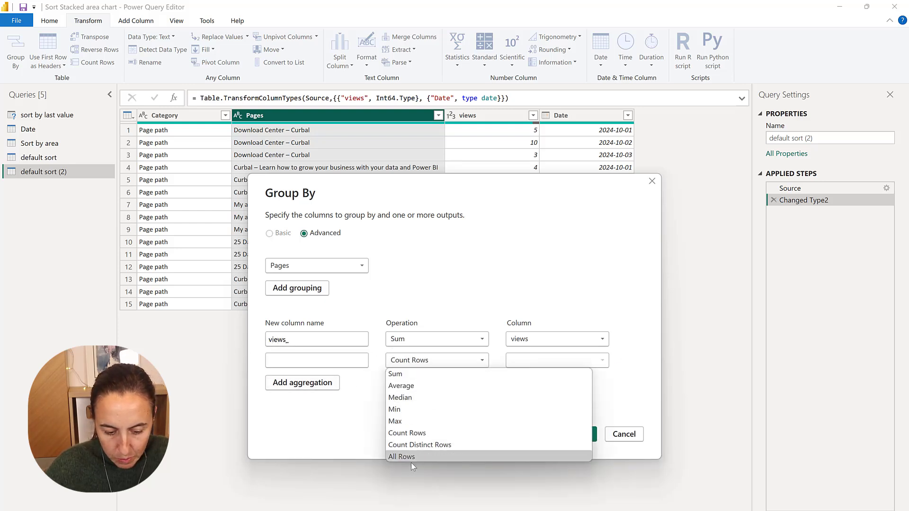
click(410, 462)
click(308, 366)
text(All)
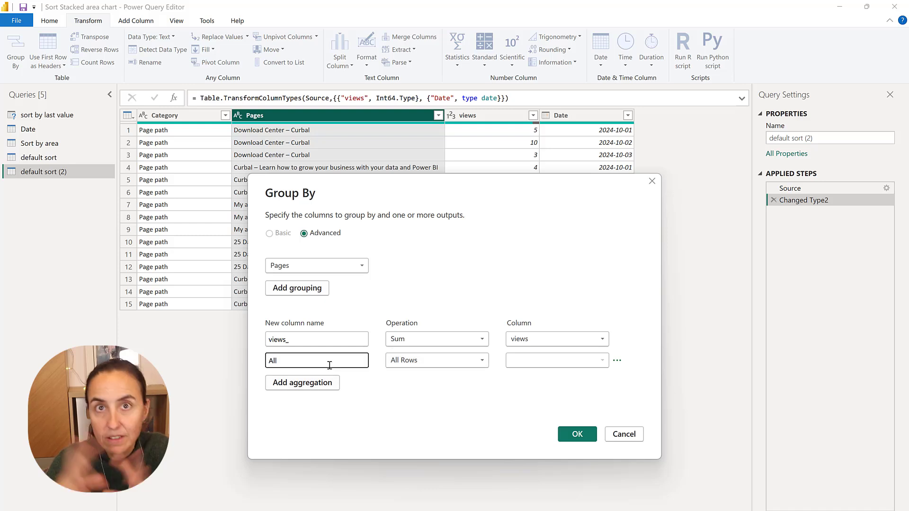
Step: Apply the grouping and sort the five pages ascending by views_ (9 to 63)
click(575, 440)
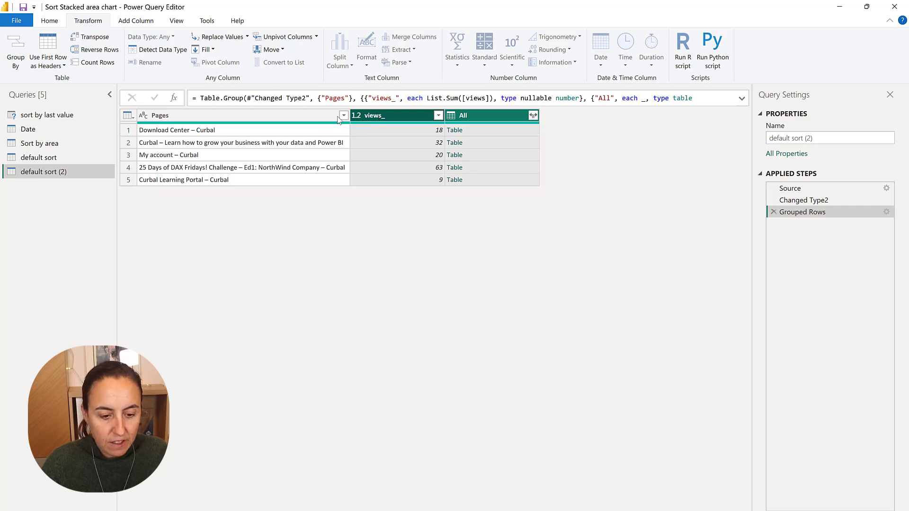
click(438, 116)
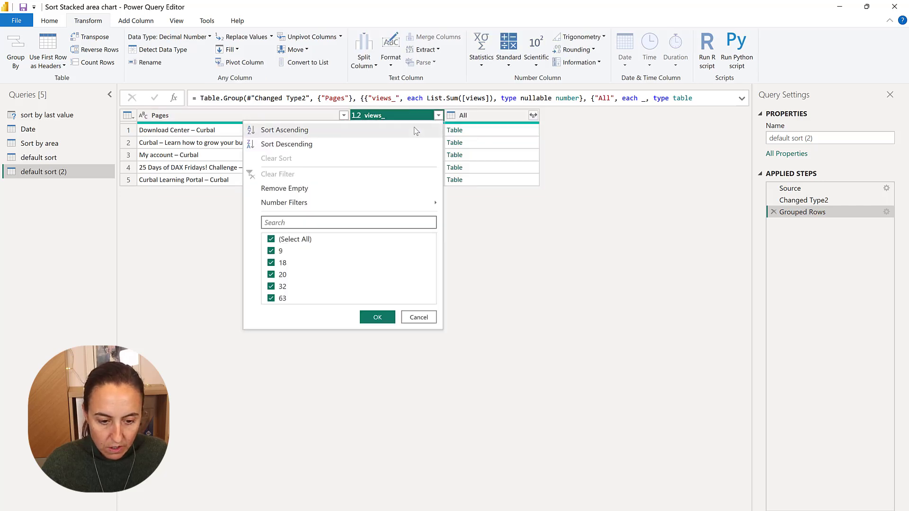
click(294, 132)
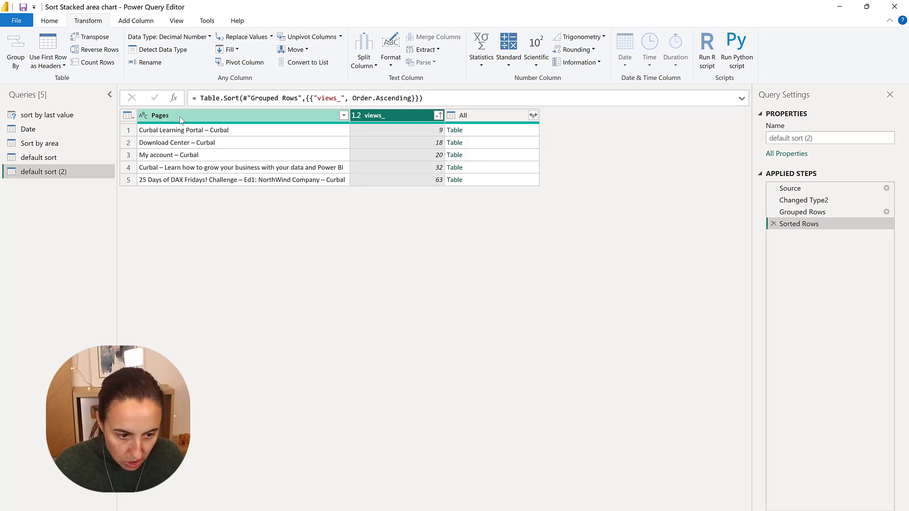
Step: Add an Index column, then begin a custom column named 'sort pages'
click(136, 20)
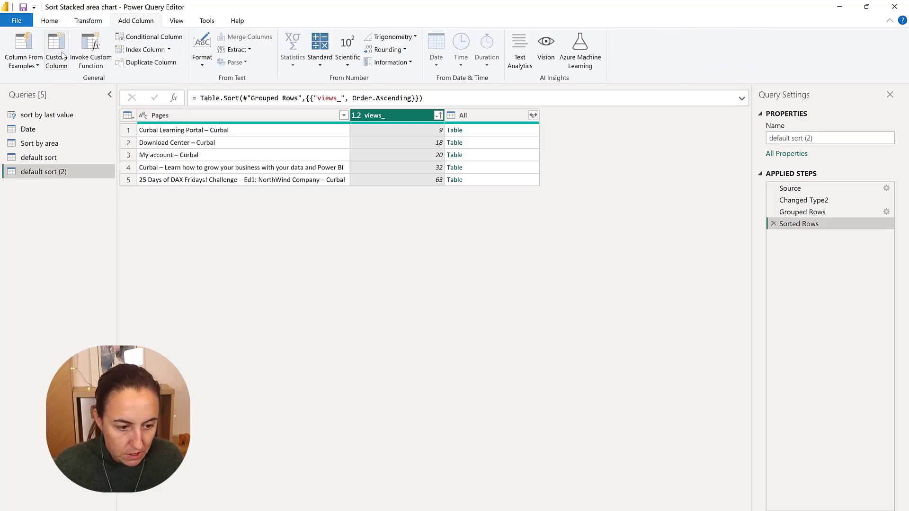
click(143, 50)
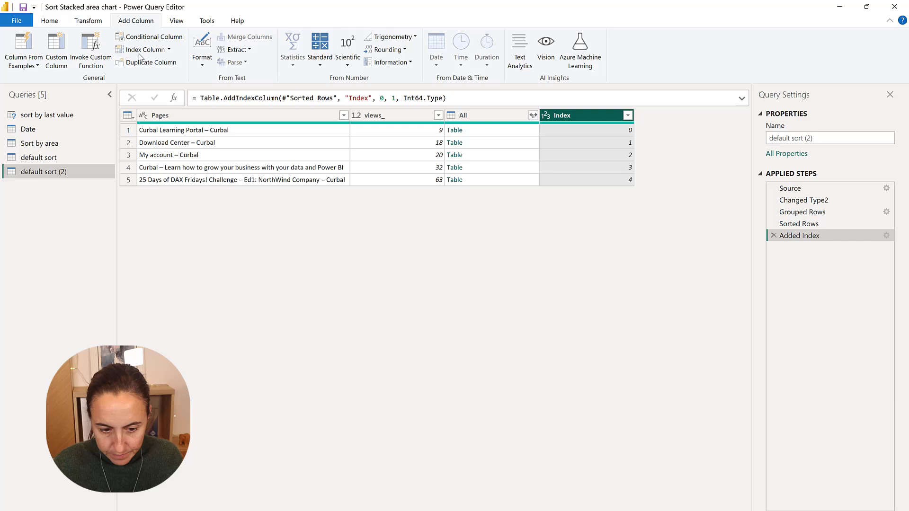
click(56, 50)
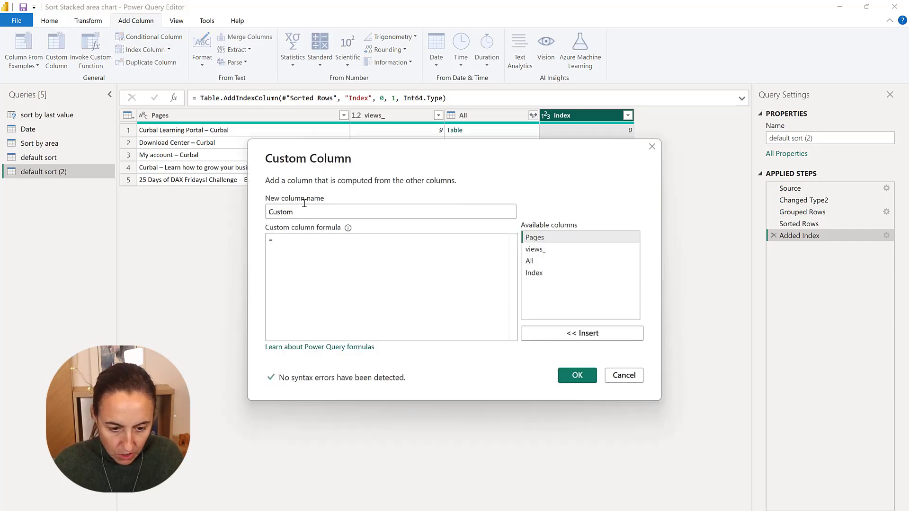
double_click(308, 212)
text(s)
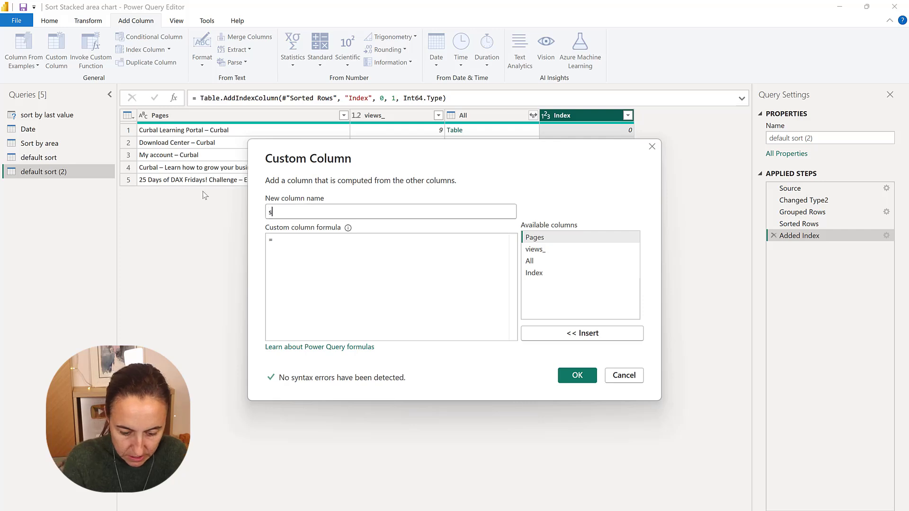
text(ort bages)
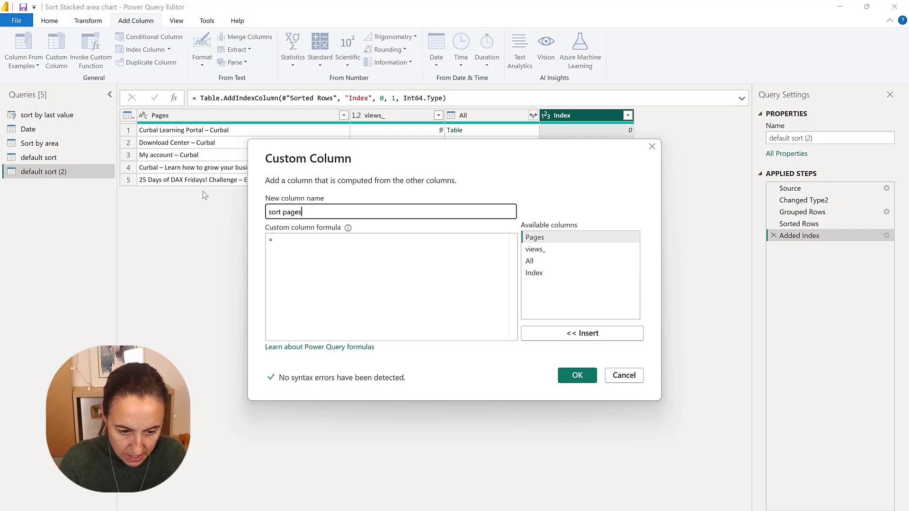
Step: Give sort pages the formula if [views_]=null then [Index] else [views_]+[Index]
click(298, 258)
text(if)
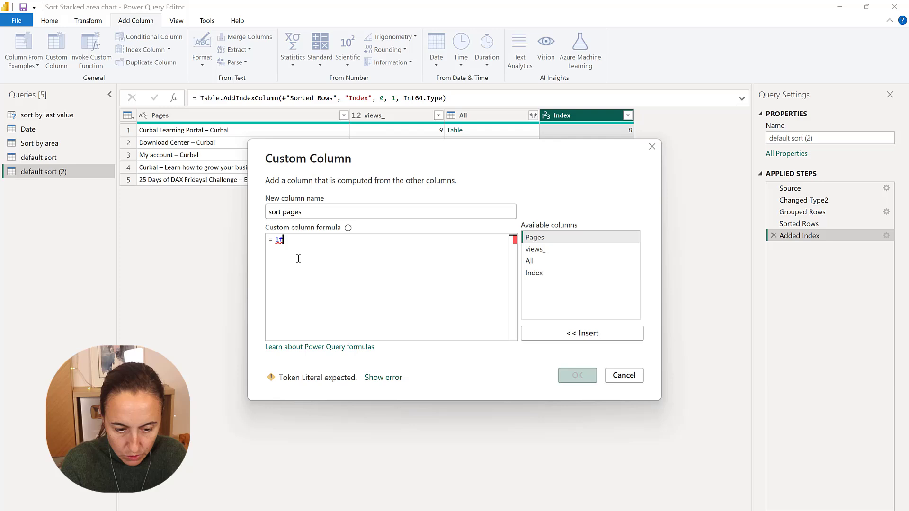
double_click(547, 252)
text(=)
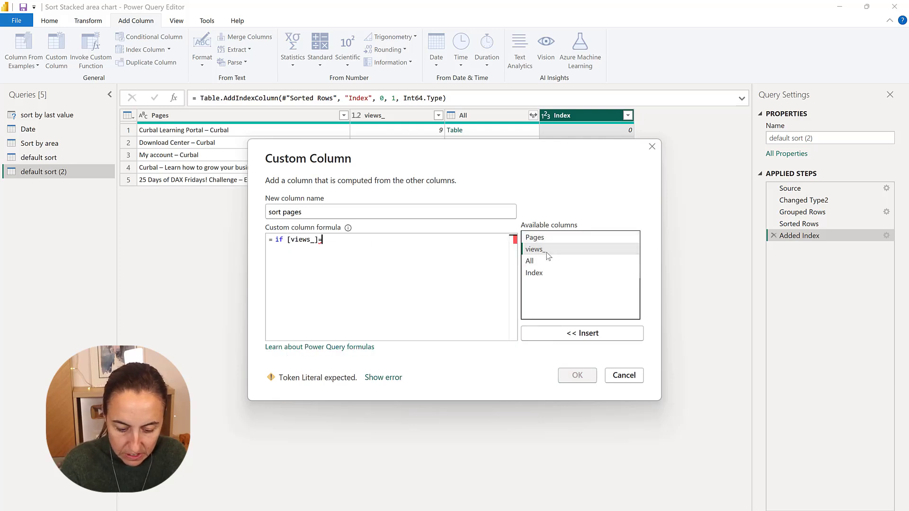
text(null)
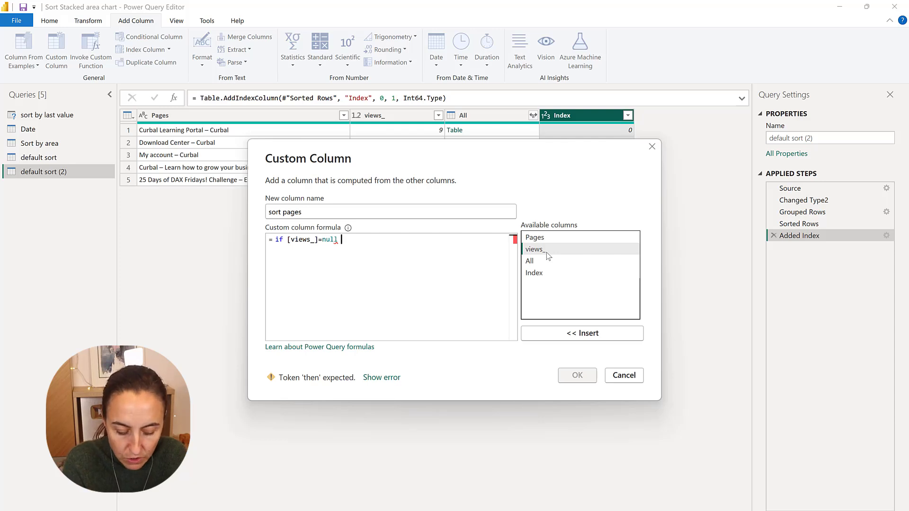
text(then)
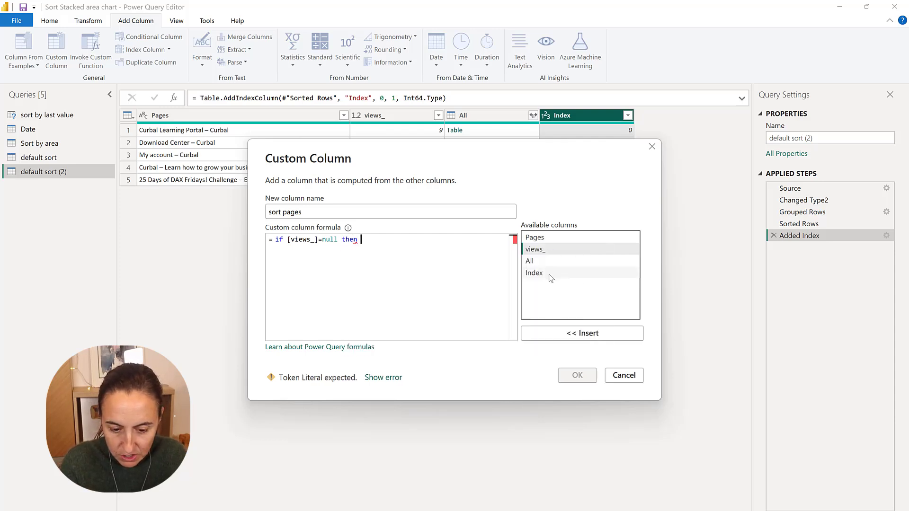
double_click(549, 274)
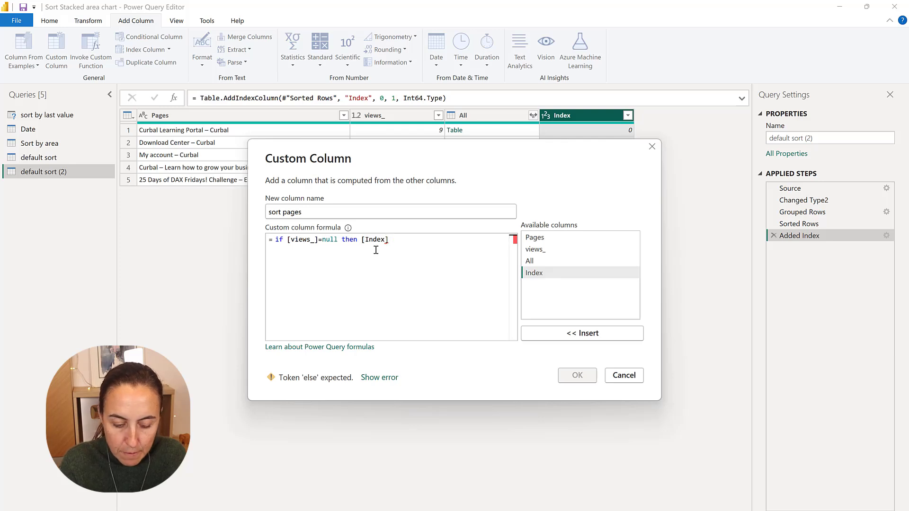
text(else)
click(544, 252)
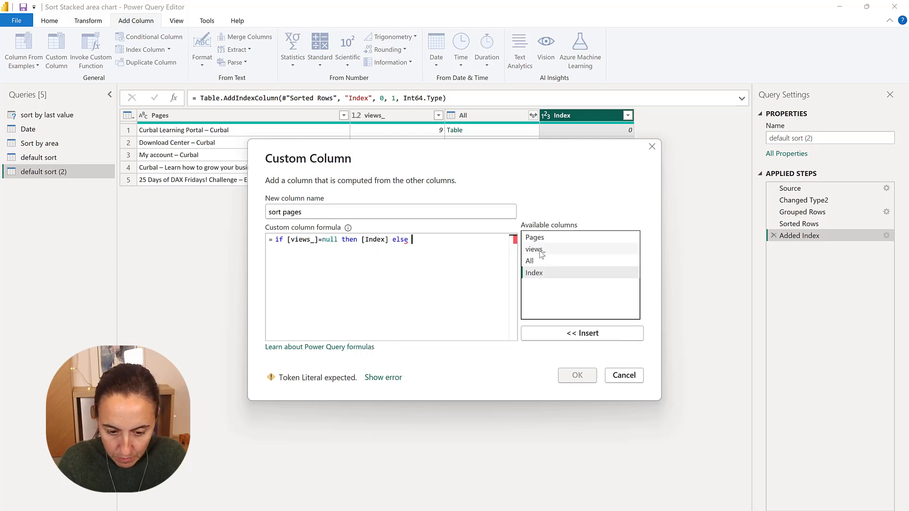
double_click(544, 251)
text(+)
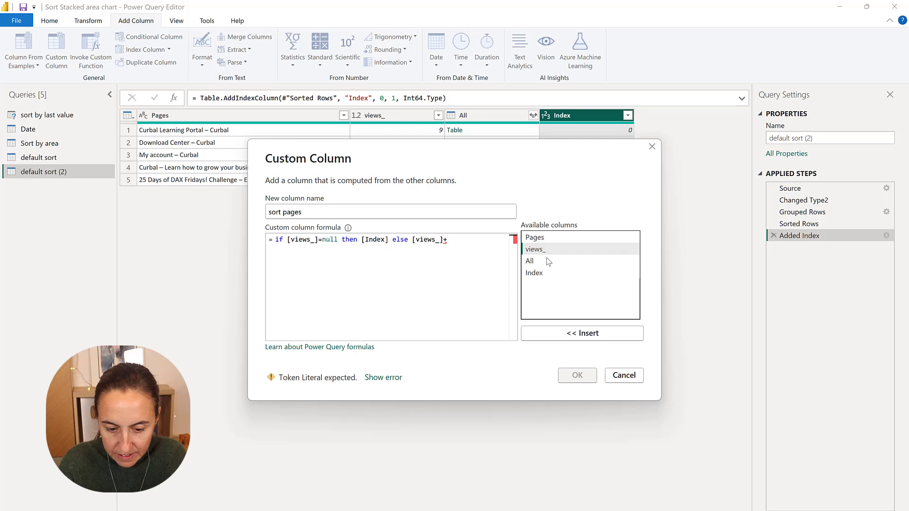
double_click(543, 274)
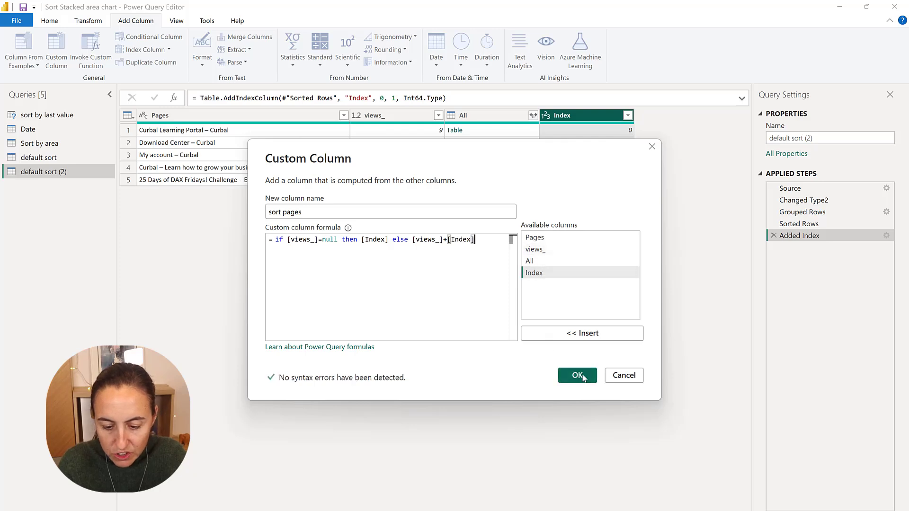
click(582, 376)
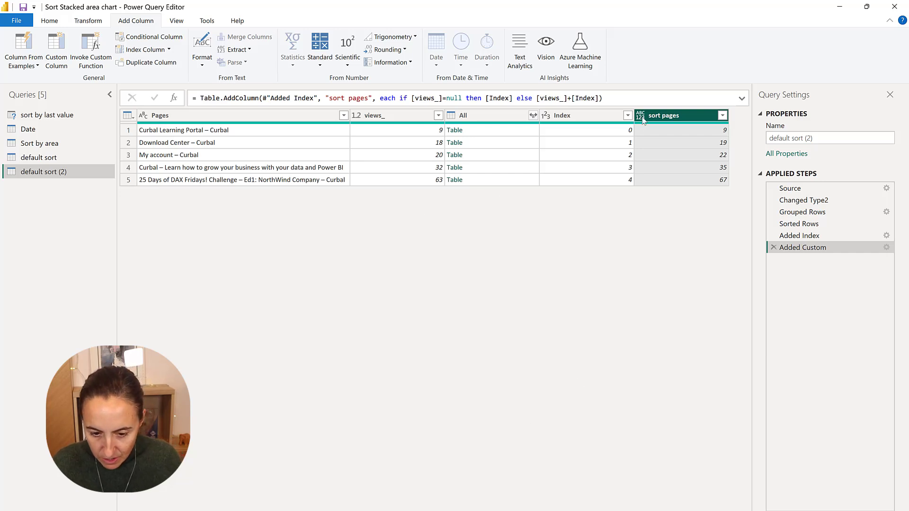
Step: Remove the views_ and Index columns
click(568, 117)
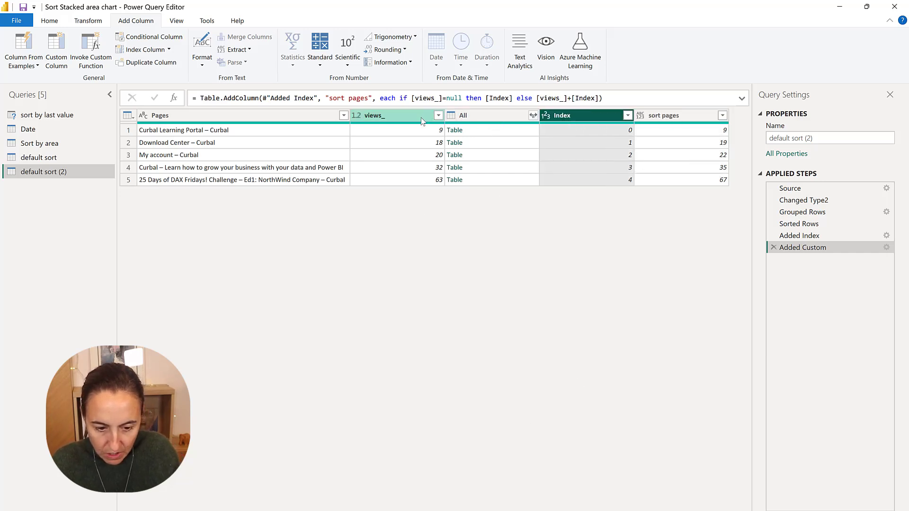
ctrl+click(394, 119)
right_click(392, 118)
click(407, 134)
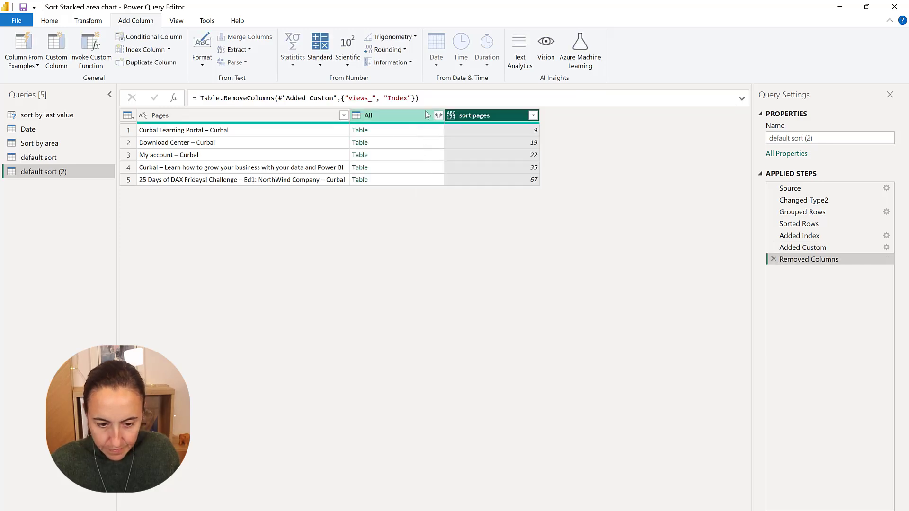
Step: Expand All into views and Date, and set sort pages to Whole Number
click(438, 115)
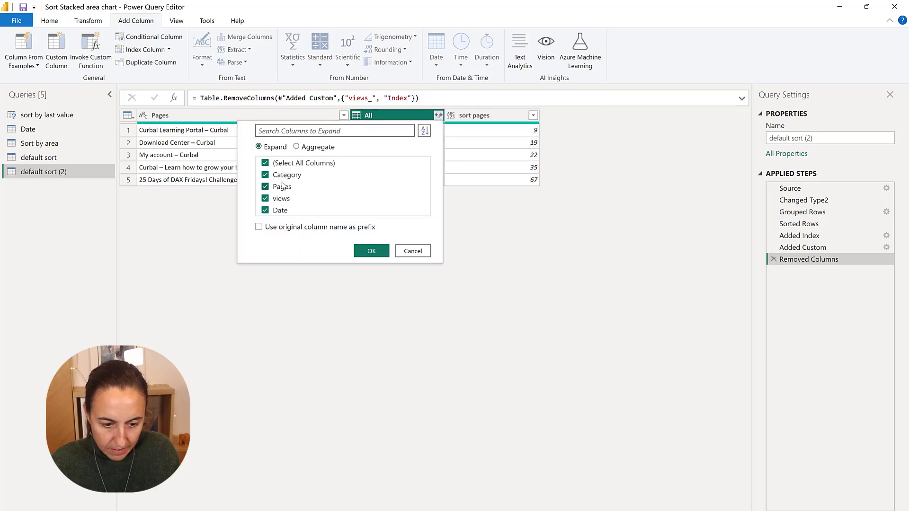
click(284, 175)
click(283, 187)
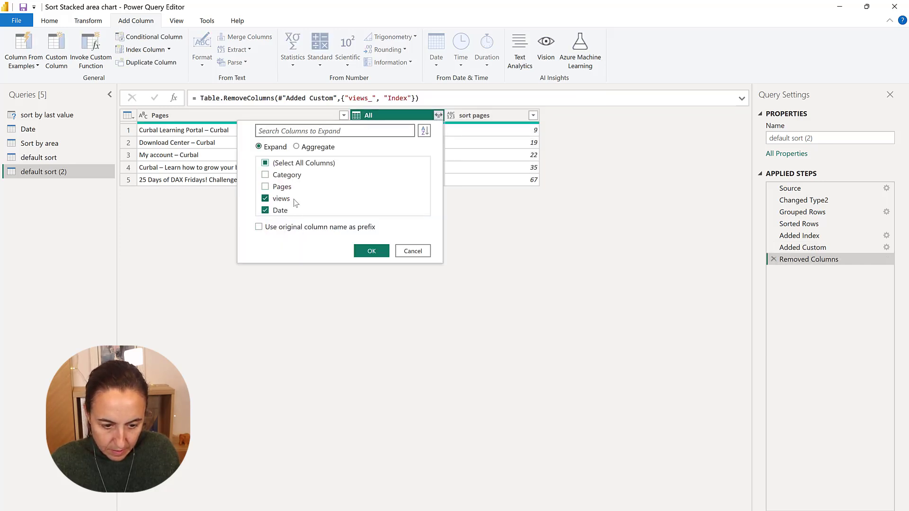
click(371, 251)
click(545, 115)
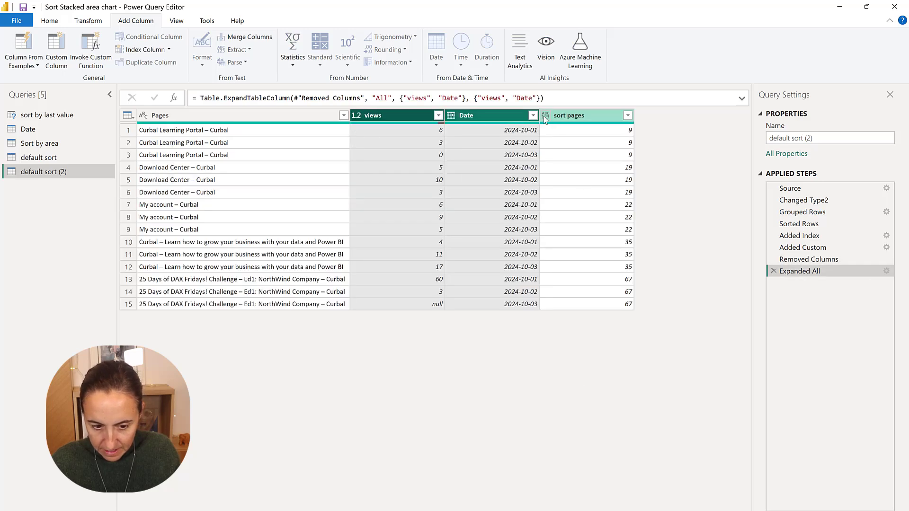
click(559, 148)
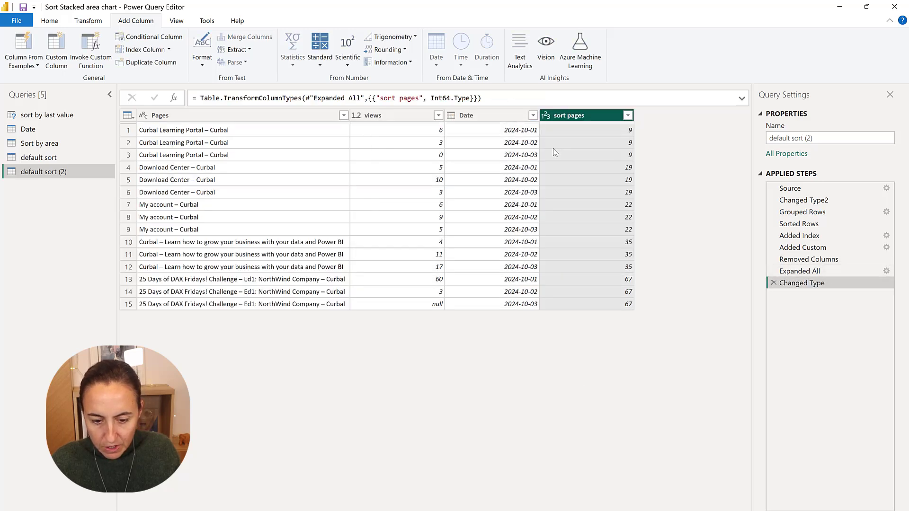
click(49, 21)
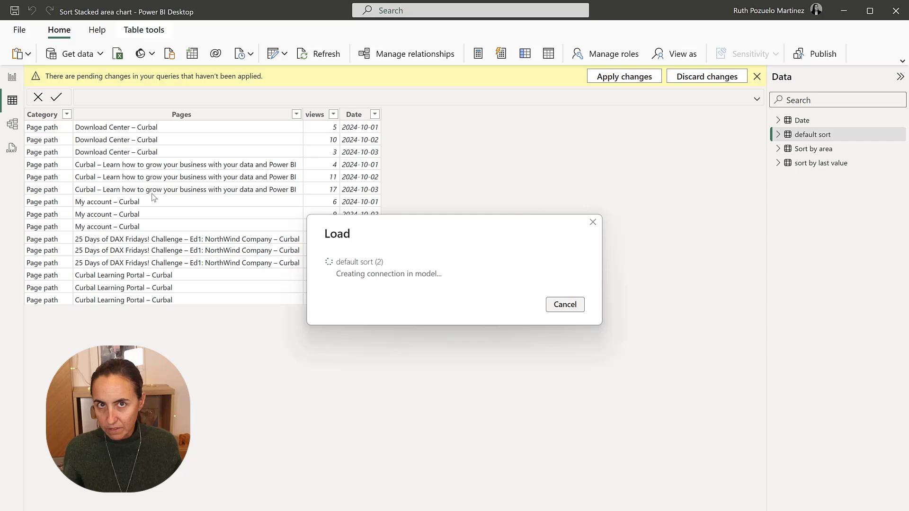
Step: In Report view, chart default sort (2)'s Date, views and Pages as a 100% stacked area chart
click(12, 76)
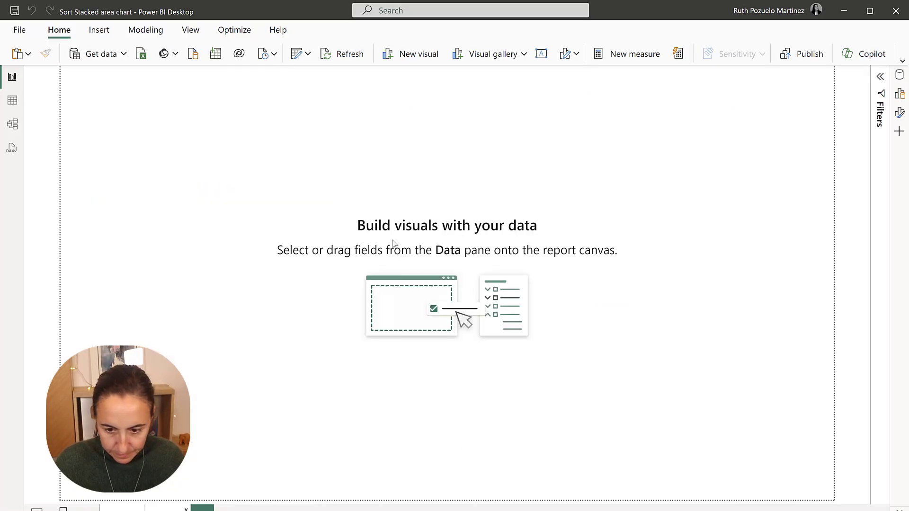
click(897, 77)
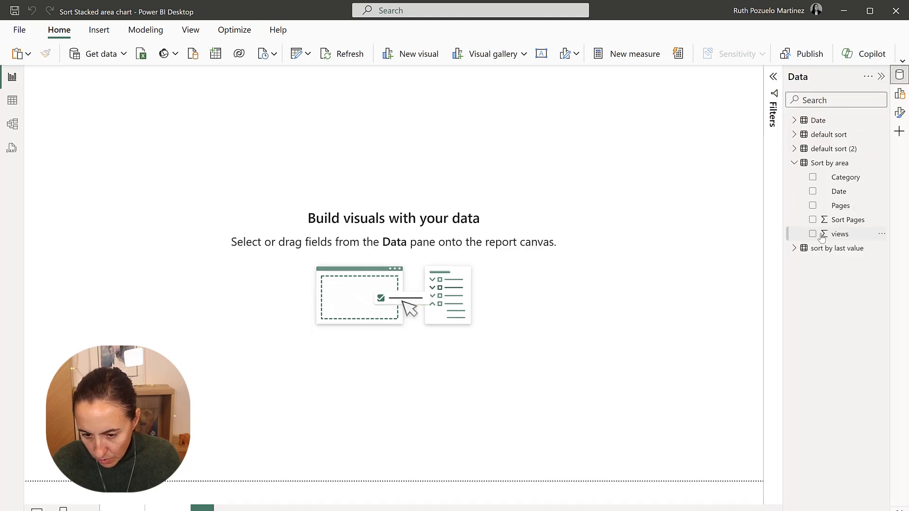
click(794, 148)
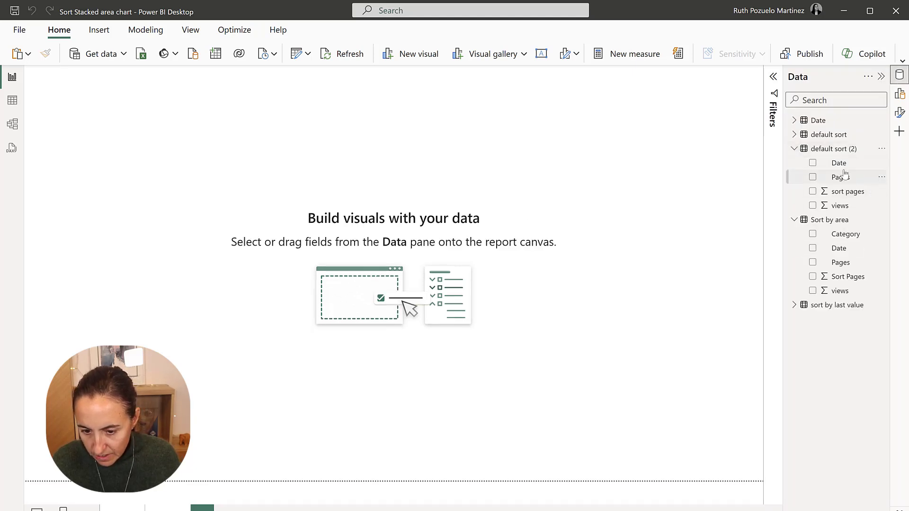
drag(839, 162, 265, 190)
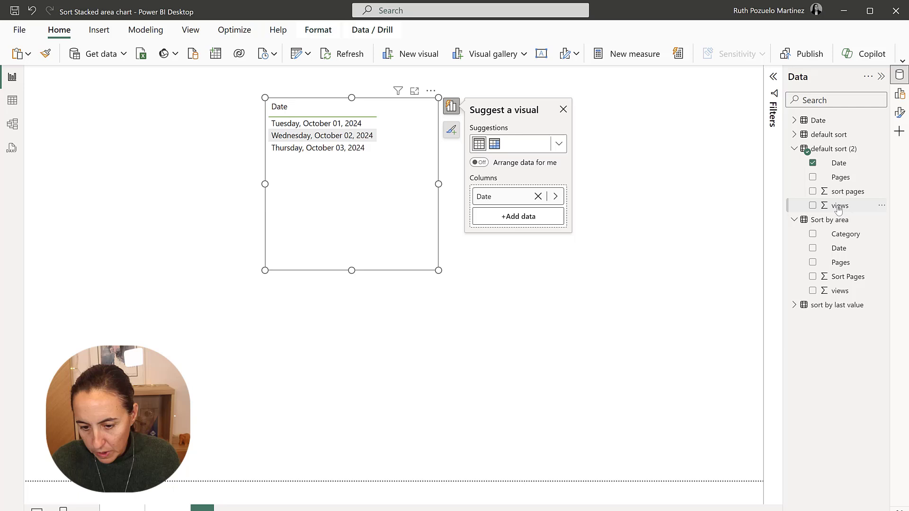
drag(838, 208, 334, 206)
drag(841, 177, 400, 216)
click(559, 144)
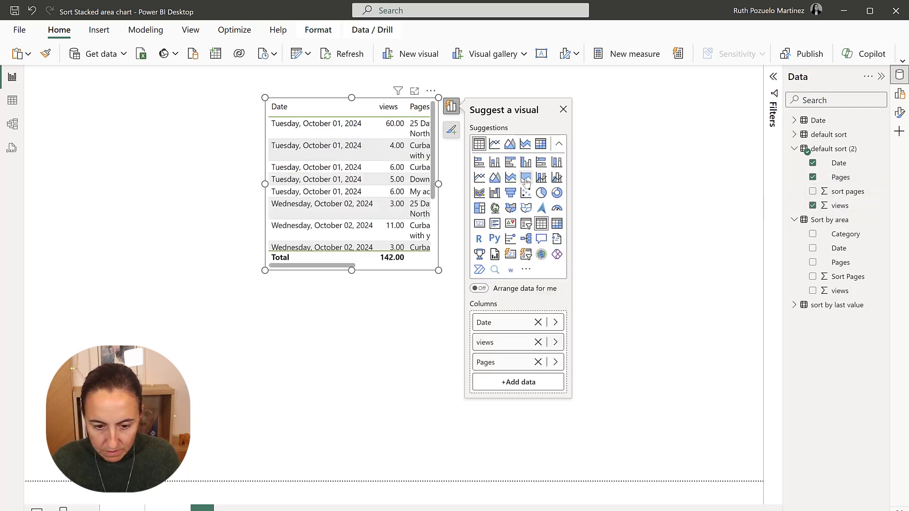
click(526, 179)
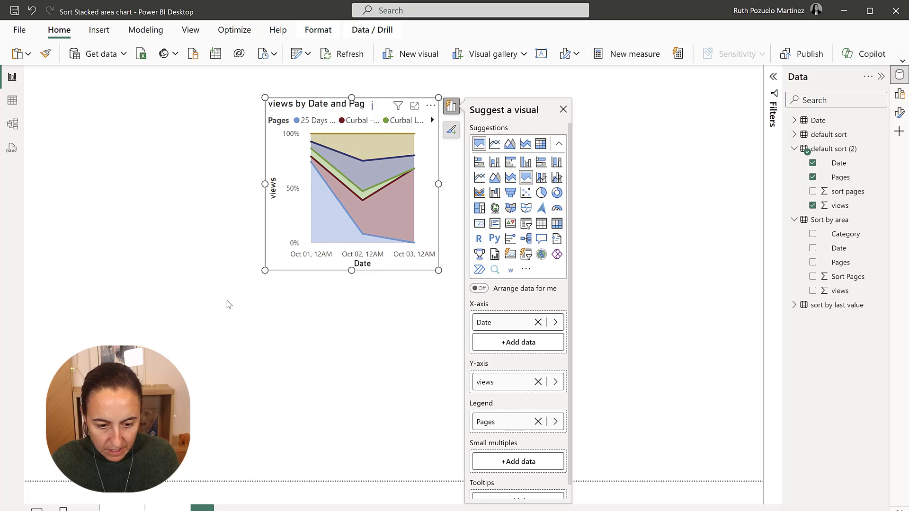
Step: Enlarge the area chart and set Pages to sort by the sort pages column
drag(265, 270, 86, 348)
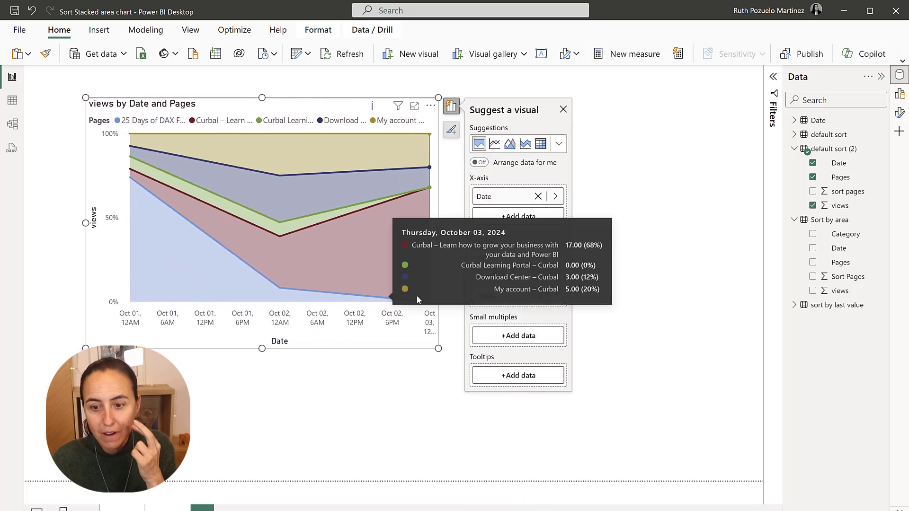
click(838, 178)
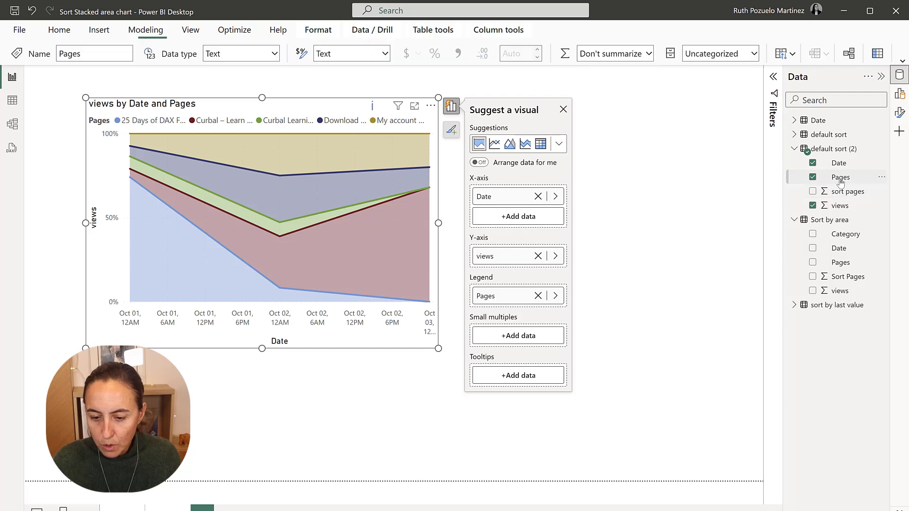
click(783, 53)
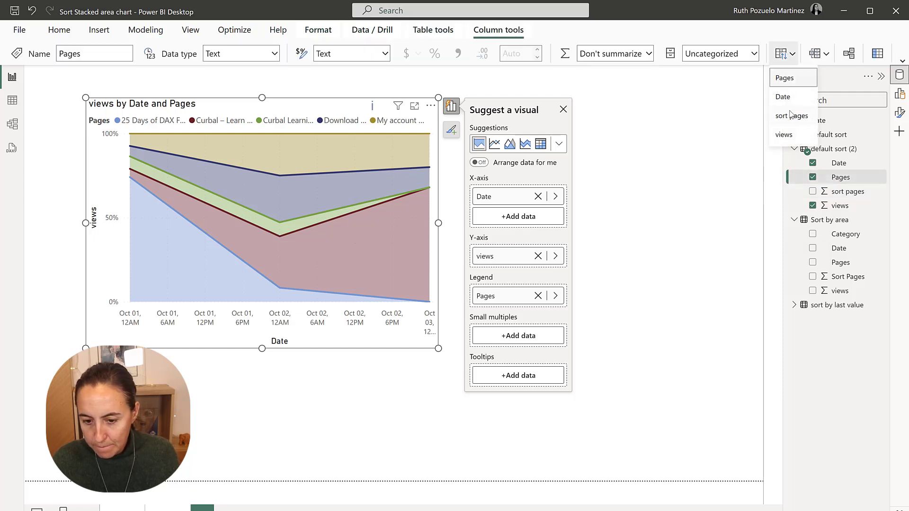
click(791, 116)
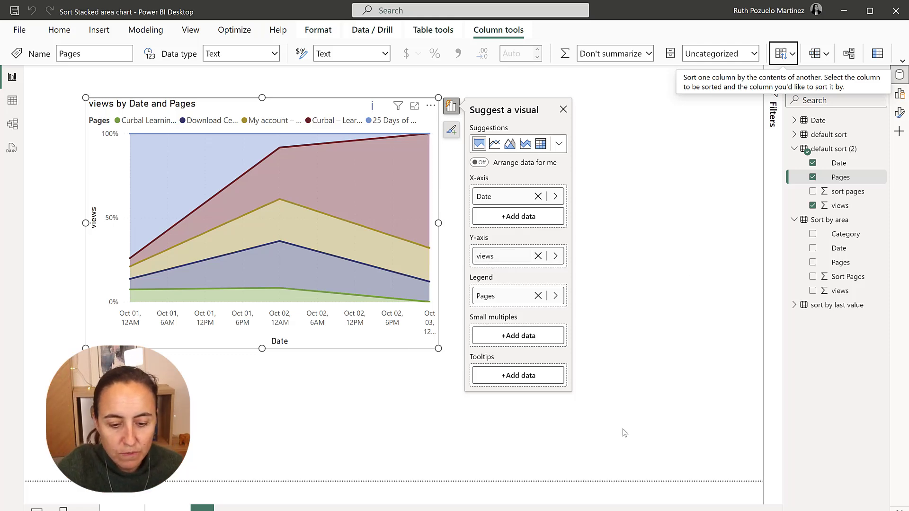
mouse_move(191, 271)
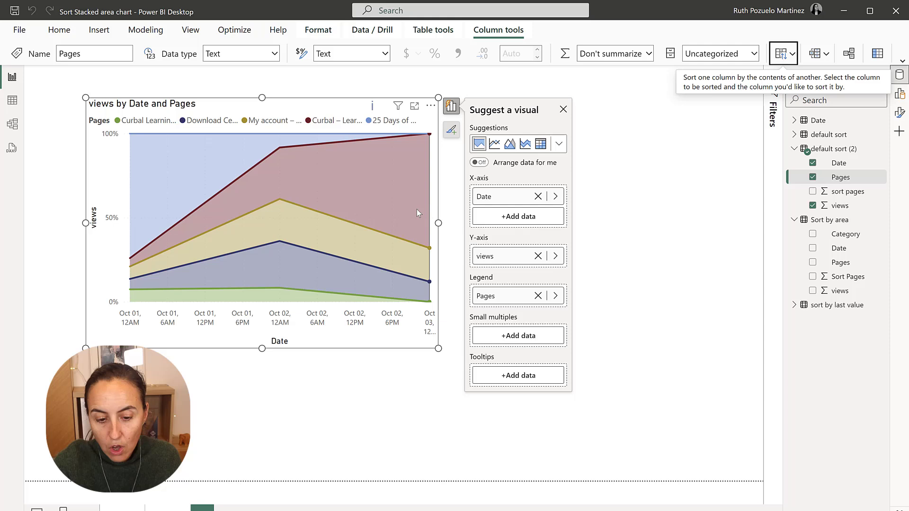
click(653, 209)
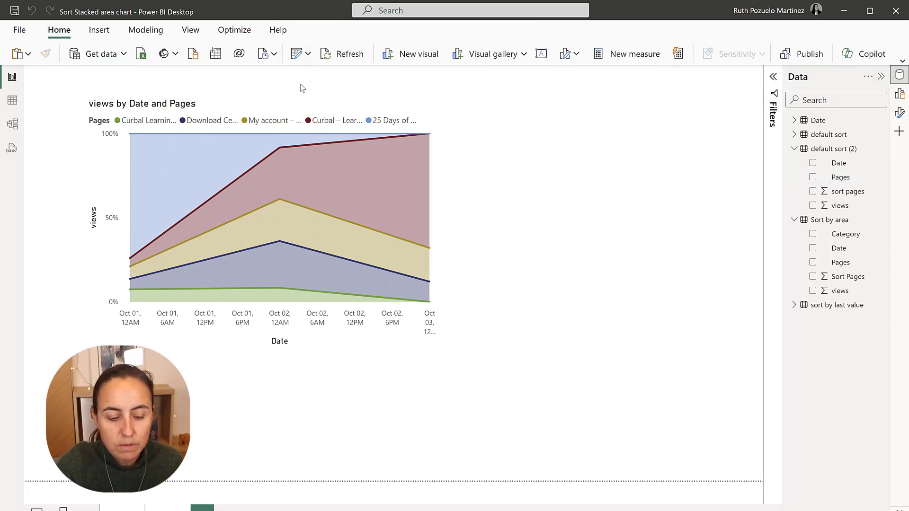
Step: In Power Query Editor, duplicate the default sort query as default sort (3)
click(295, 54)
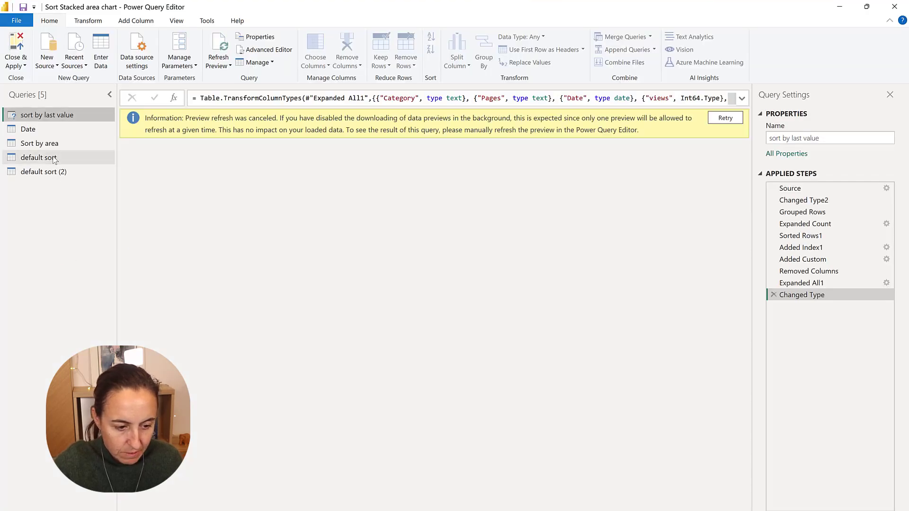
click(47, 161)
click(82, 234)
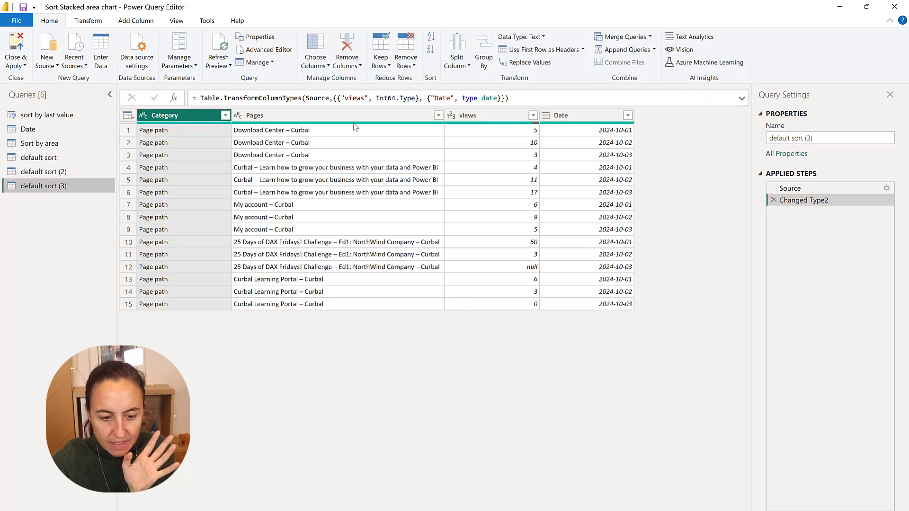
Step: Group default sort (3) by Pages with a Count row count and an All rows column named All
click(349, 119)
click(88, 20)
click(15, 52)
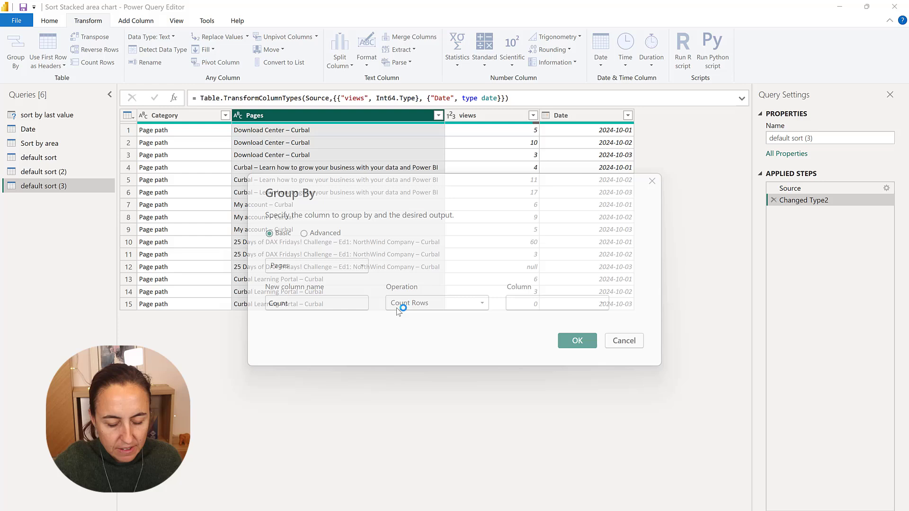
click(331, 233)
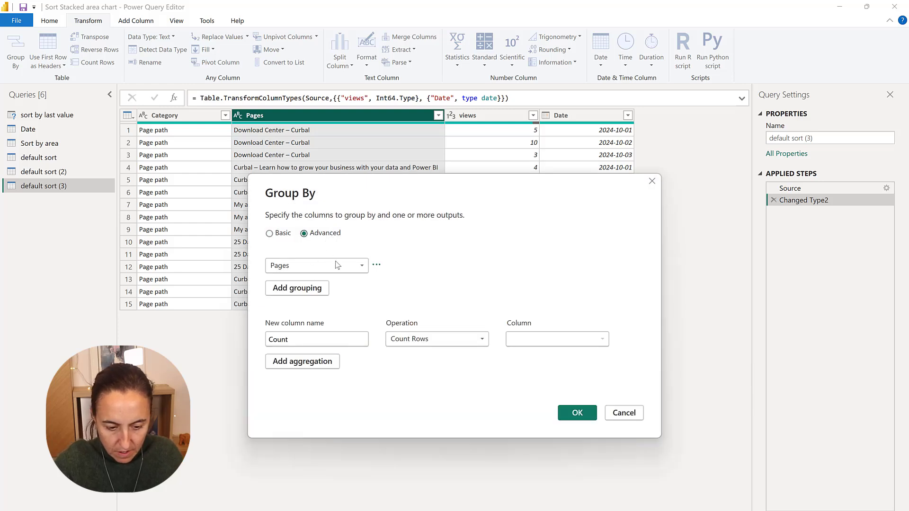
click(303, 361)
click(430, 365)
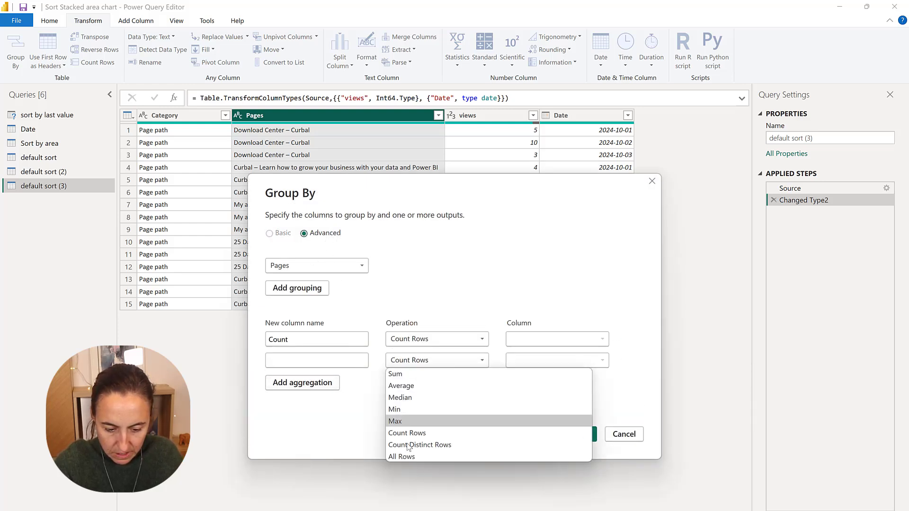
click(400, 452)
click(328, 363)
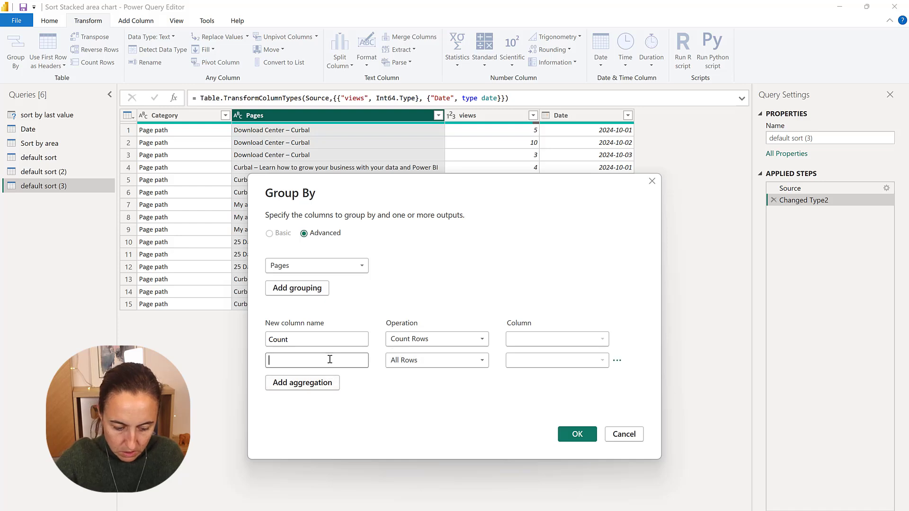
text(All)
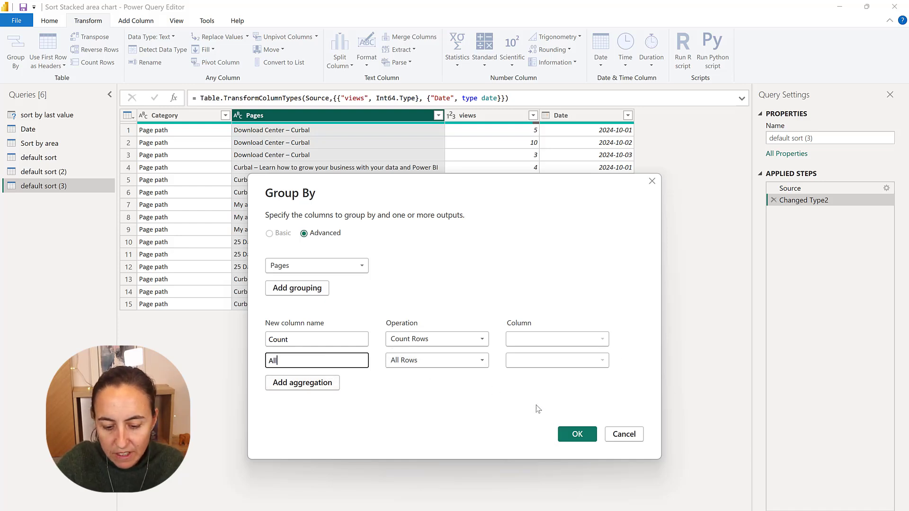
click(577, 434)
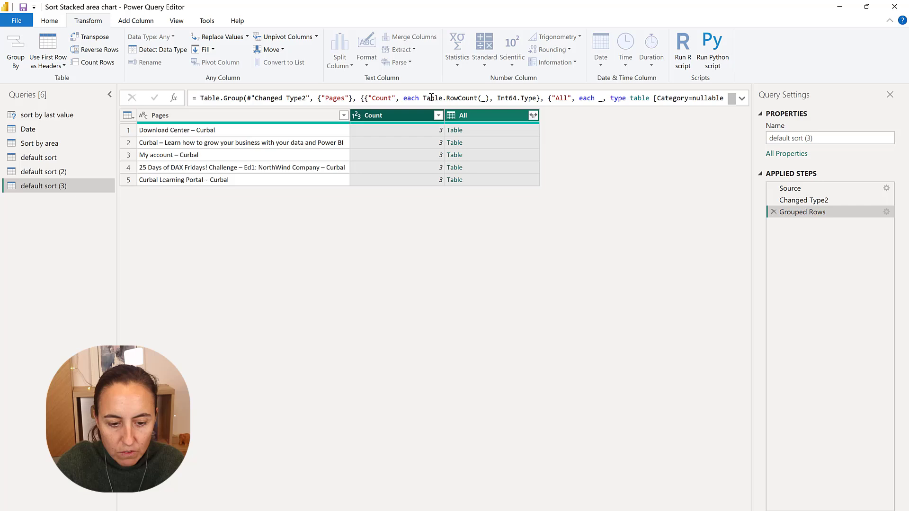
Step: Edit the Table.Group formula: rename Count to views_, use Table.Max by date, drop Int64.Type
double_click(382, 98)
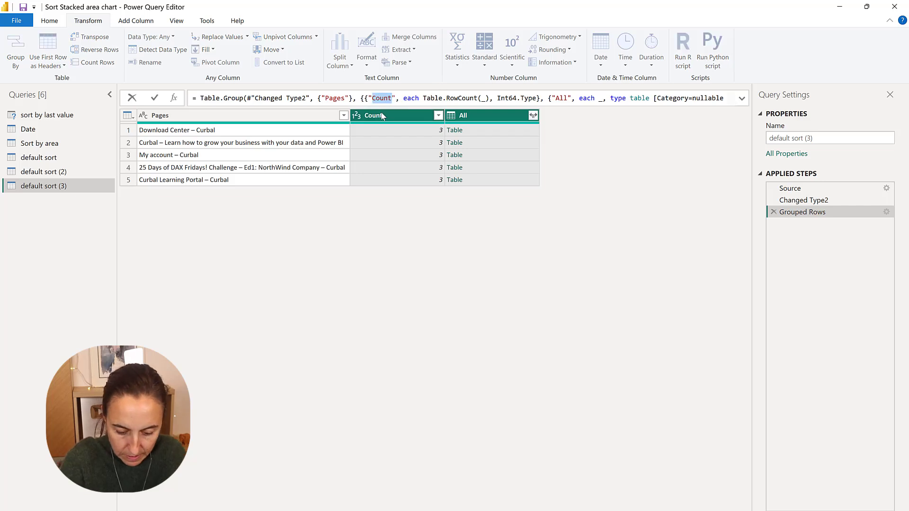
text(views_)
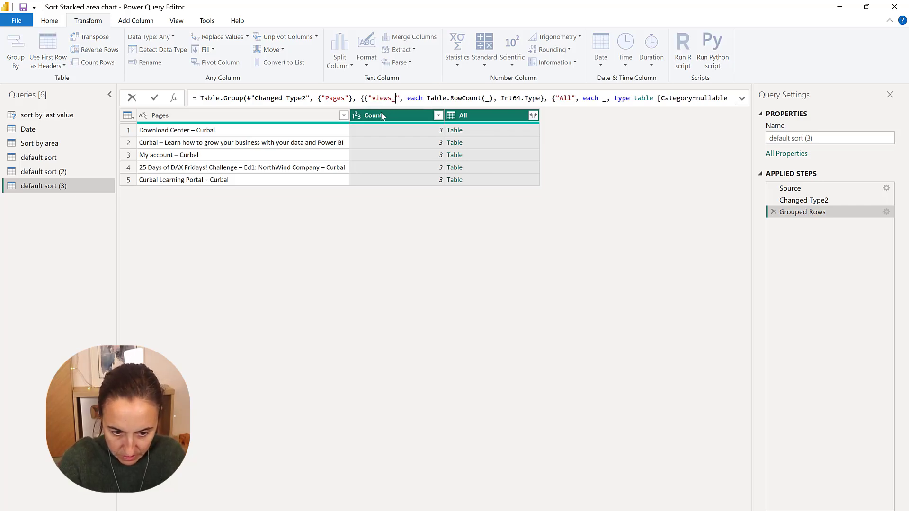
double_click(467, 98)
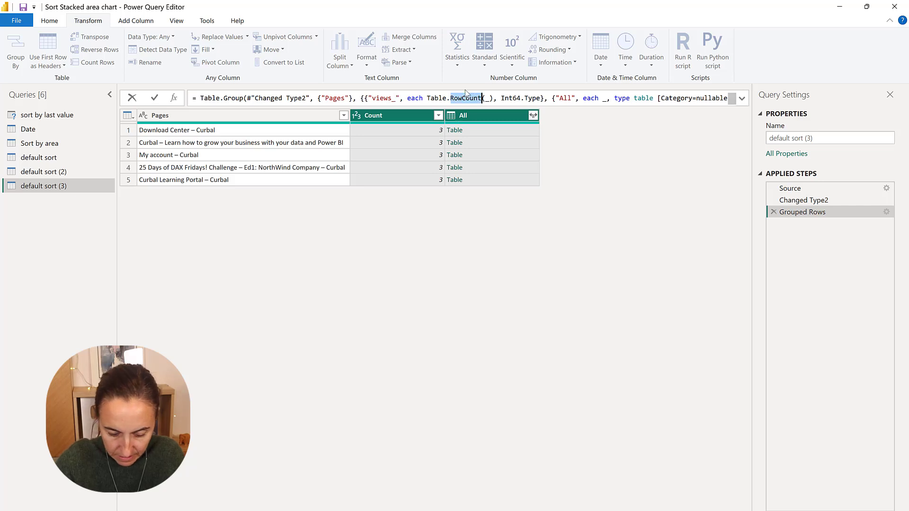
text(Max(_)
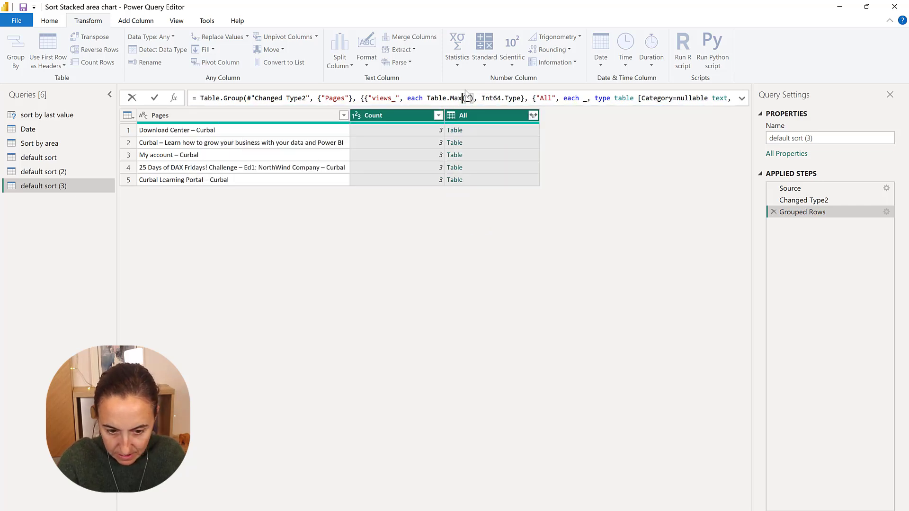
text(, "da)
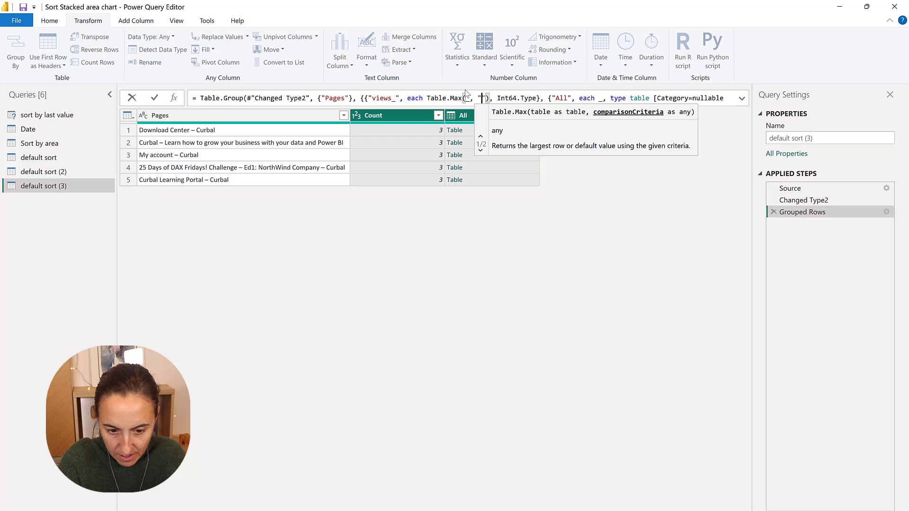
text(te)
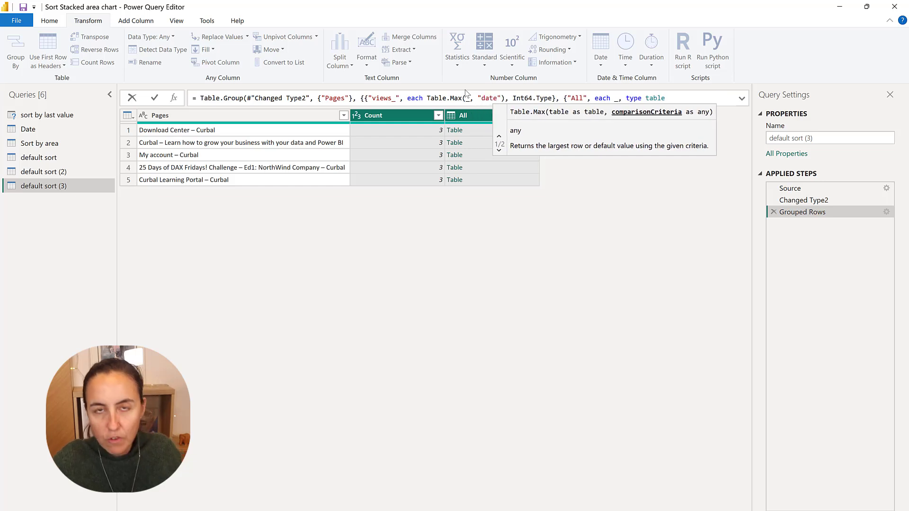
key(Return)
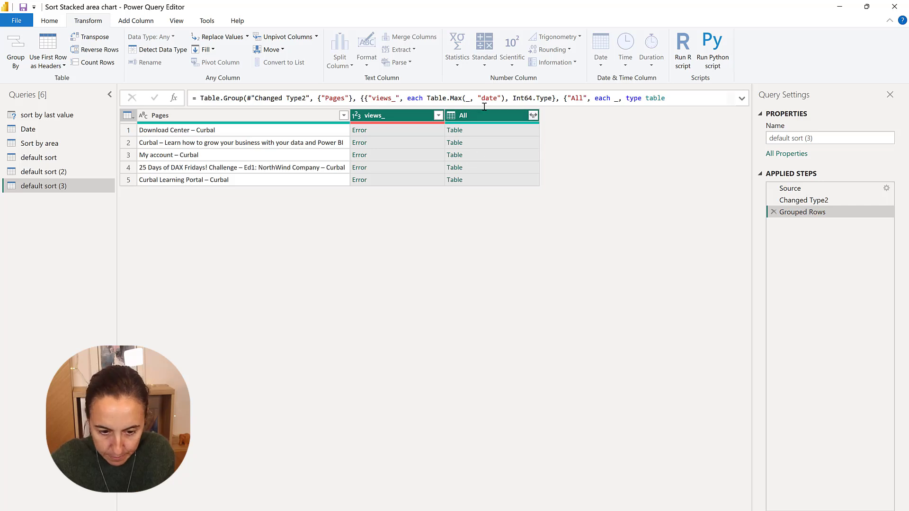
drag(516, 98, 549, 98)
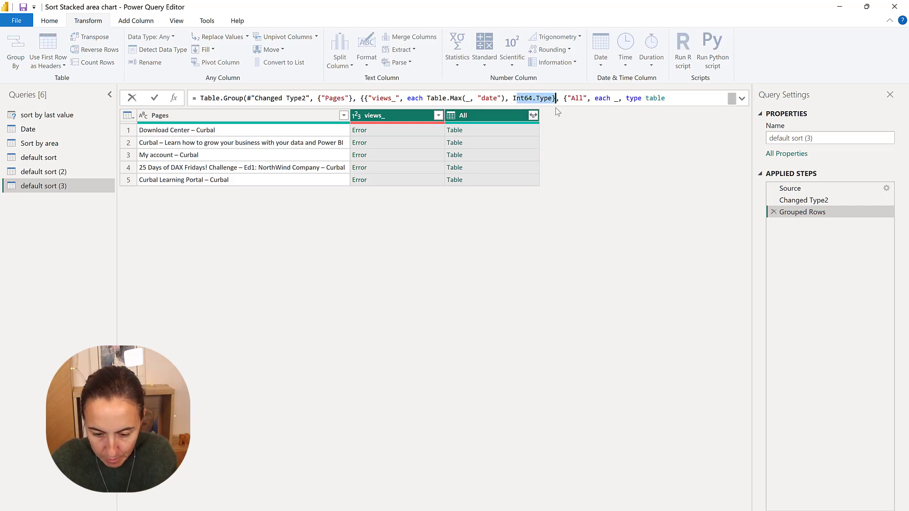
key(BackSpace)
key(BackSpace)
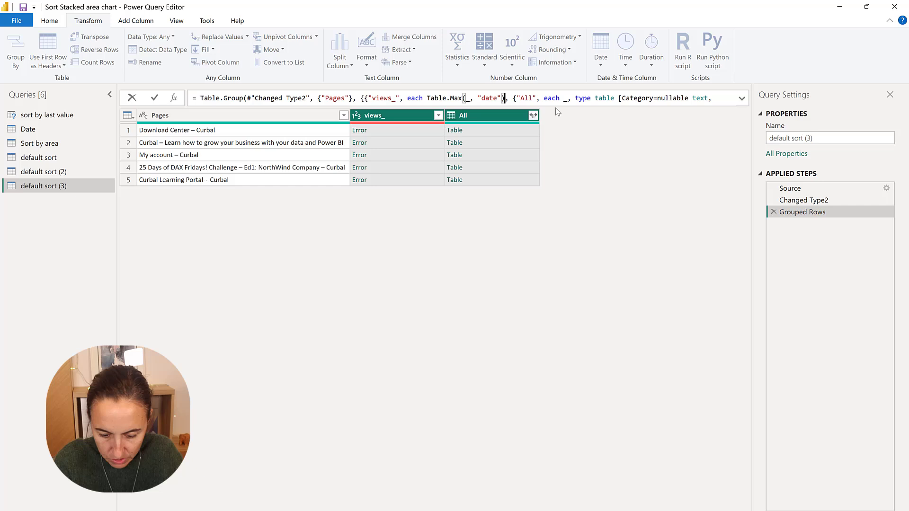
text(})
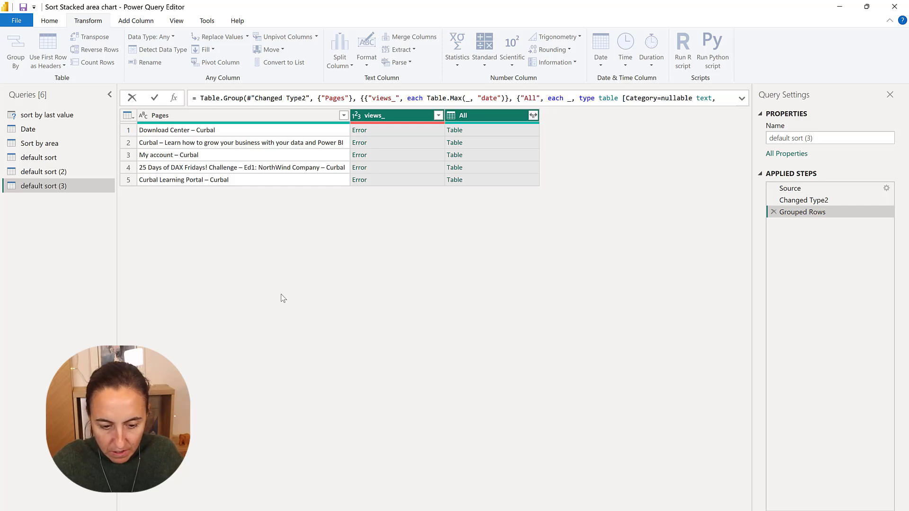
key(Return)
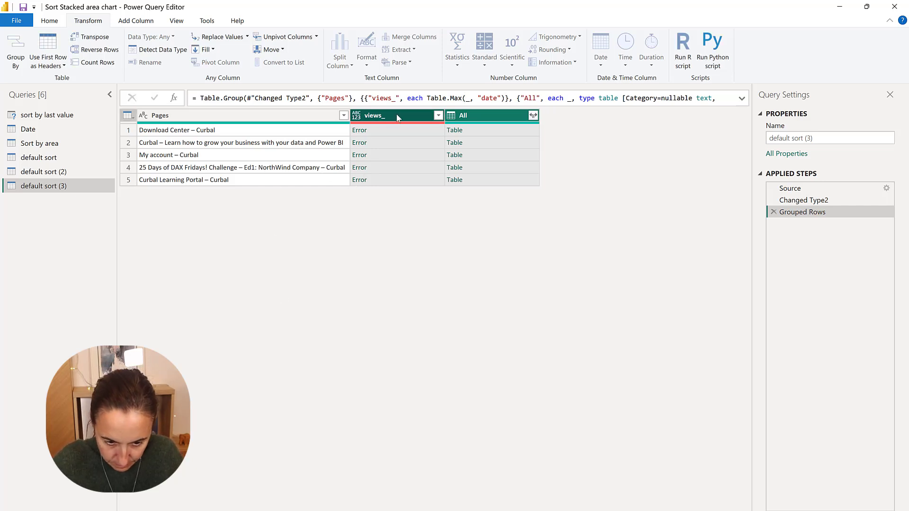
Step: Correct the column name to "Date" in Table.Max and preview the Download Center record
click(831, 199)
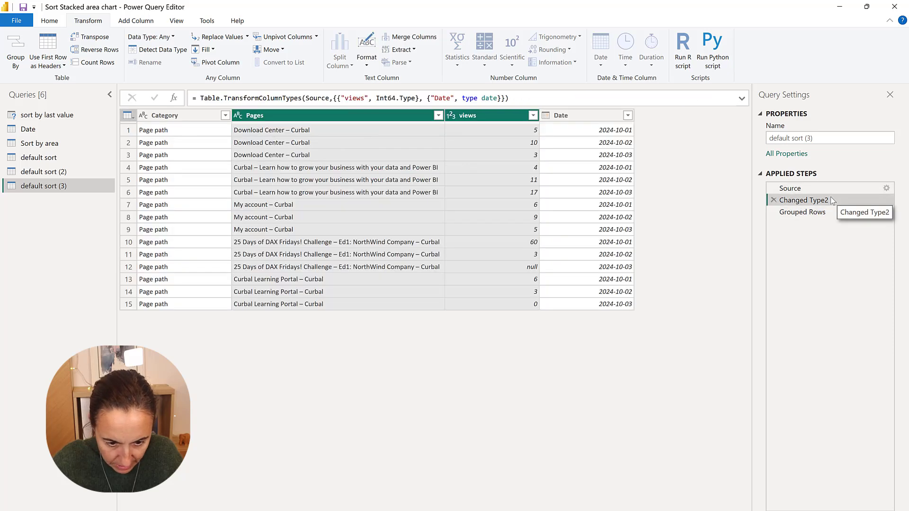
click(805, 212)
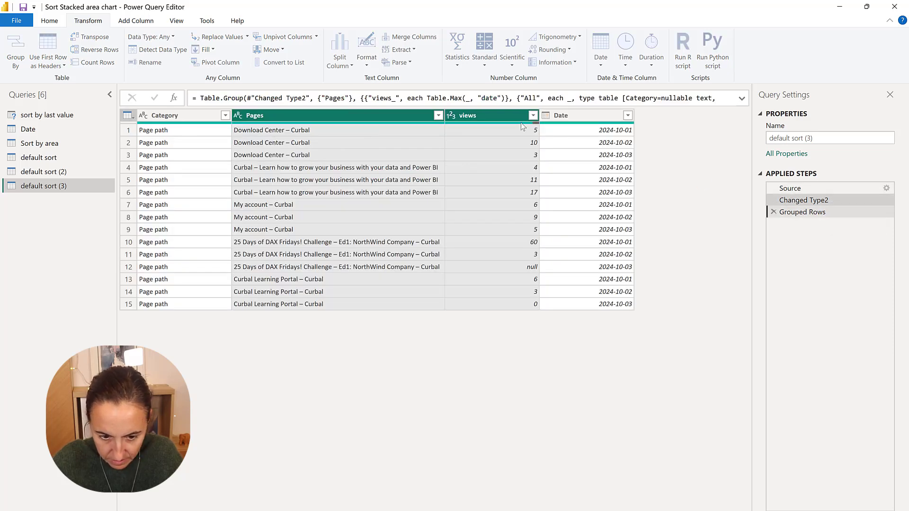
double_click(496, 99)
text(Date)
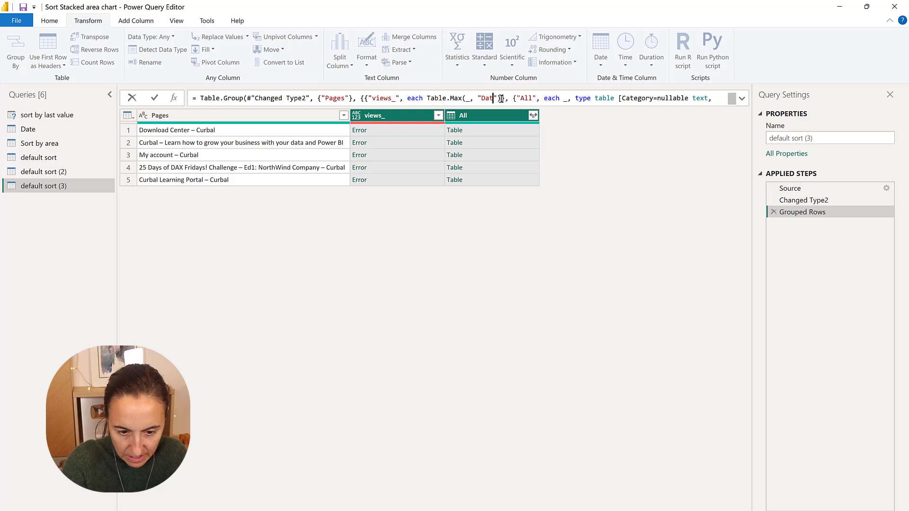
key(Return)
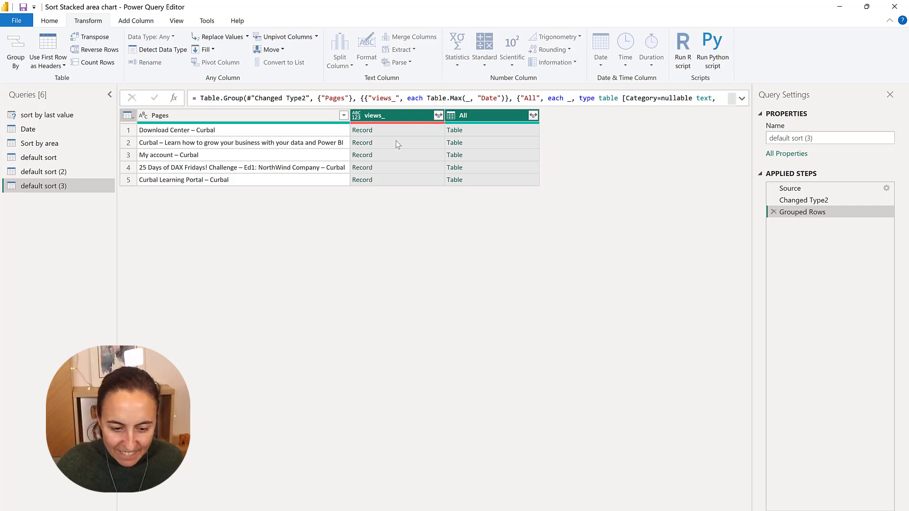
click(401, 131)
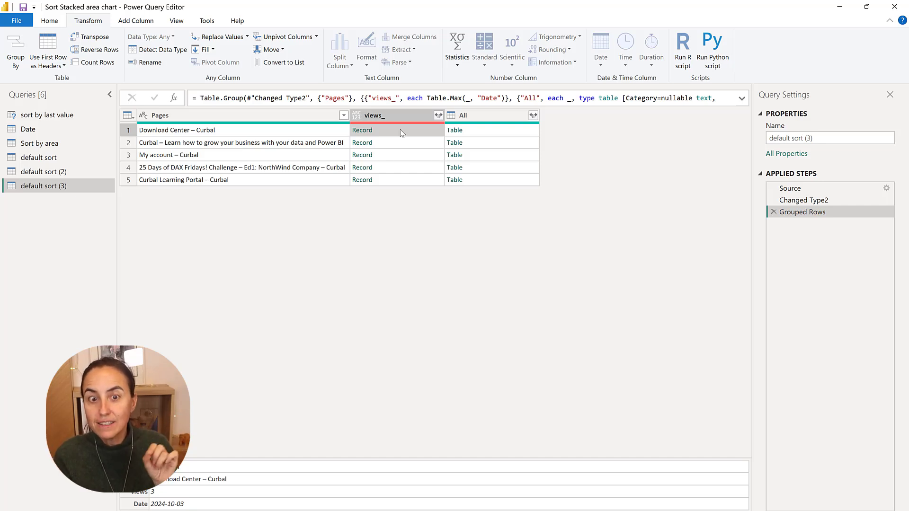
Step: Expand views_ into a plain views column without the prefix
click(438, 116)
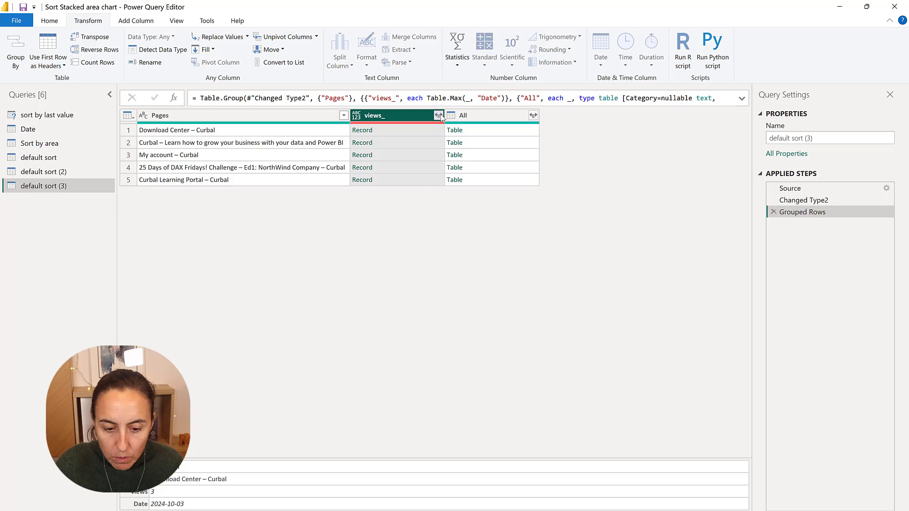
click(284, 152)
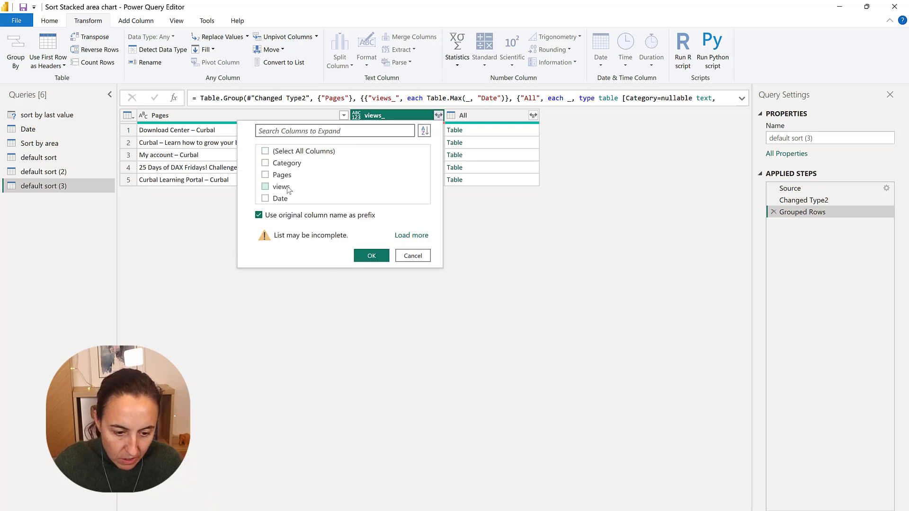
click(286, 188)
click(322, 215)
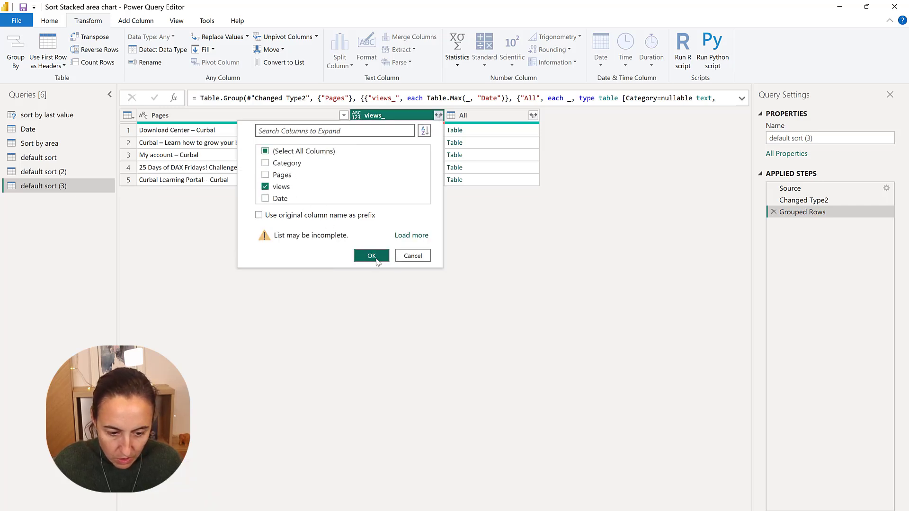
click(372, 255)
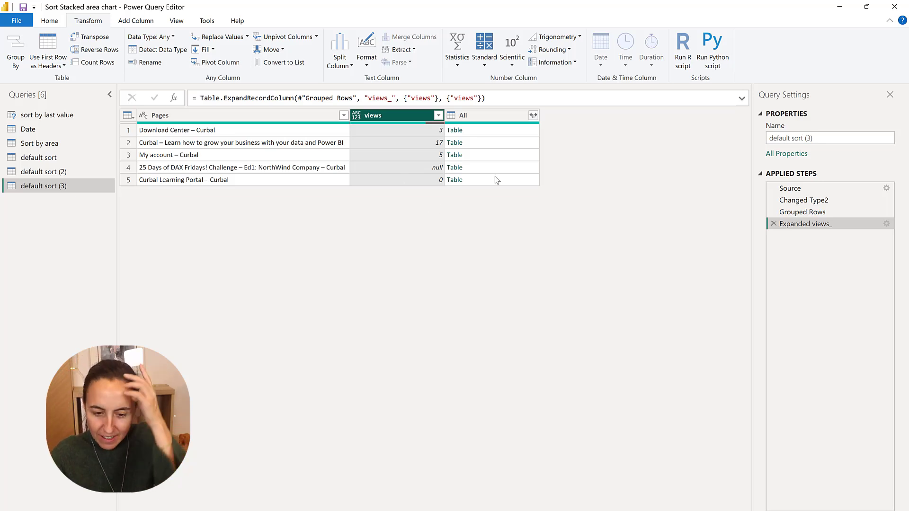
Step: Sort pages by views ascending and add a 0-based Index column
click(437, 115)
click(322, 135)
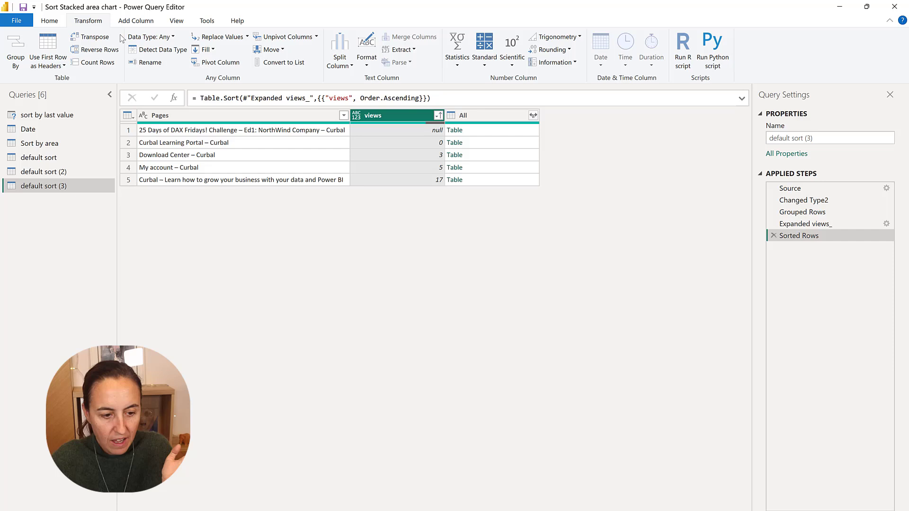
click(133, 20)
click(143, 49)
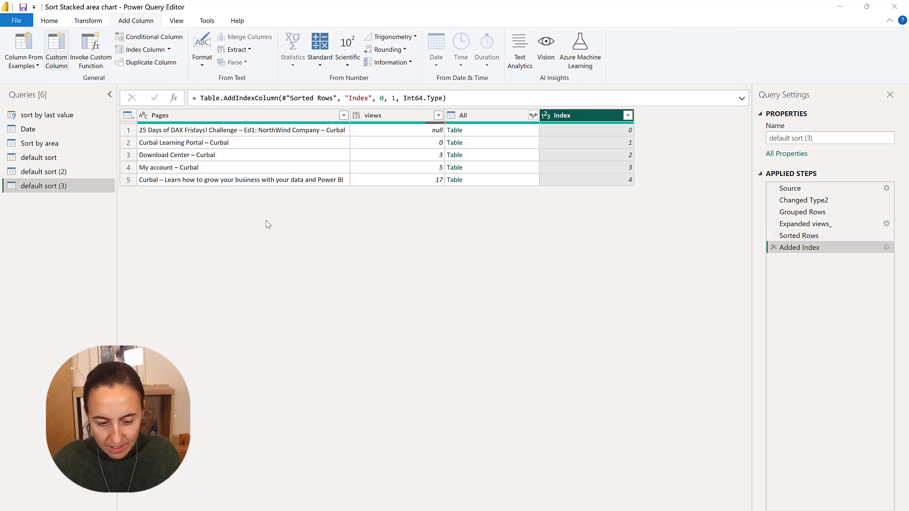
Step: Add a custom column 'sort pages' = if [views]= null then [Index] else [views]+[Index]
text(s)
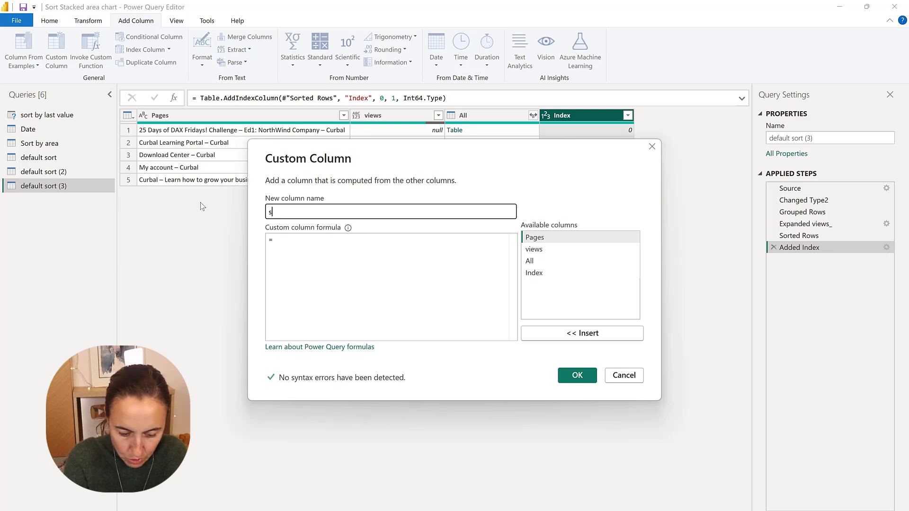
text(ort pages)
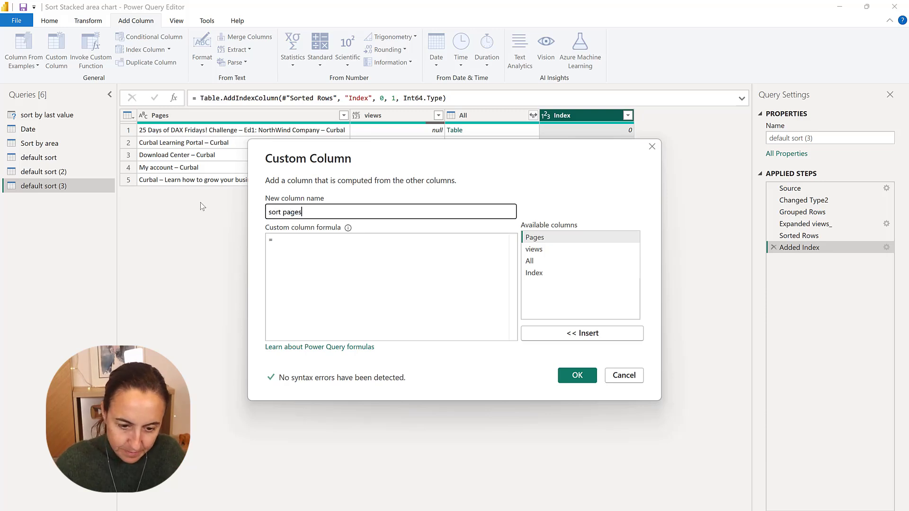
click(317, 246)
text(if [views]= null then [Index] else [views]+[Index])
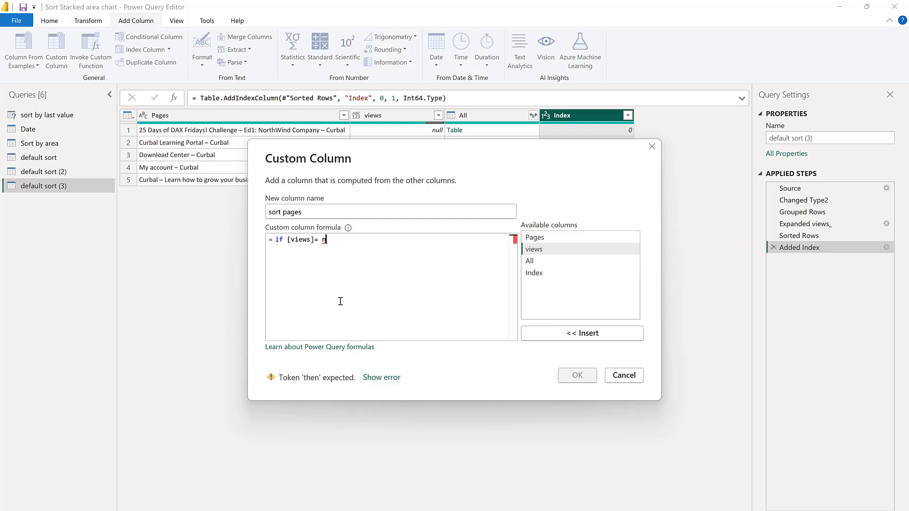
click(577, 374)
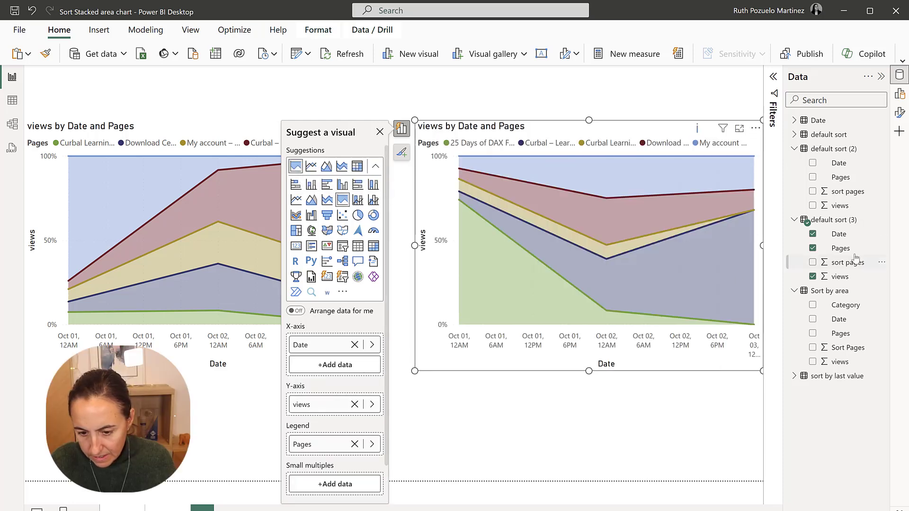
Step: Set Pages in default sort (3) to sort by the sort pages column
click(845, 249)
click(783, 54)
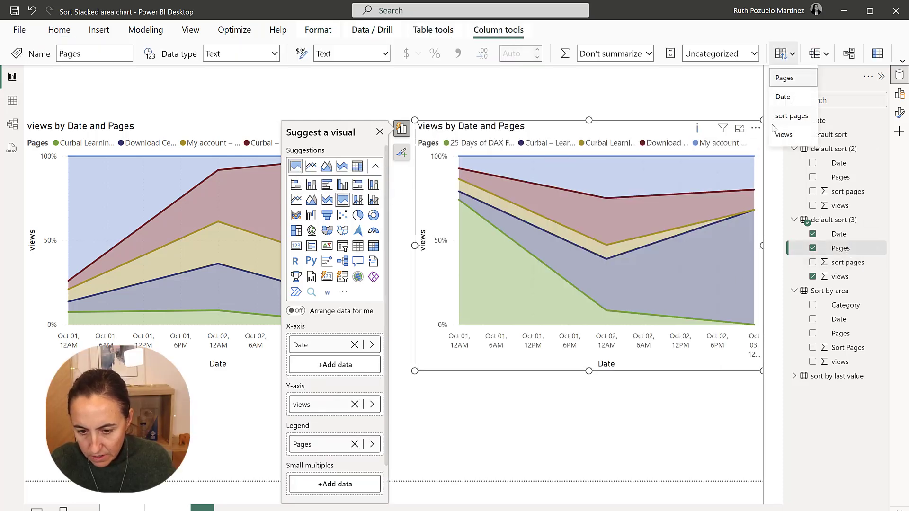
click(793, 117)
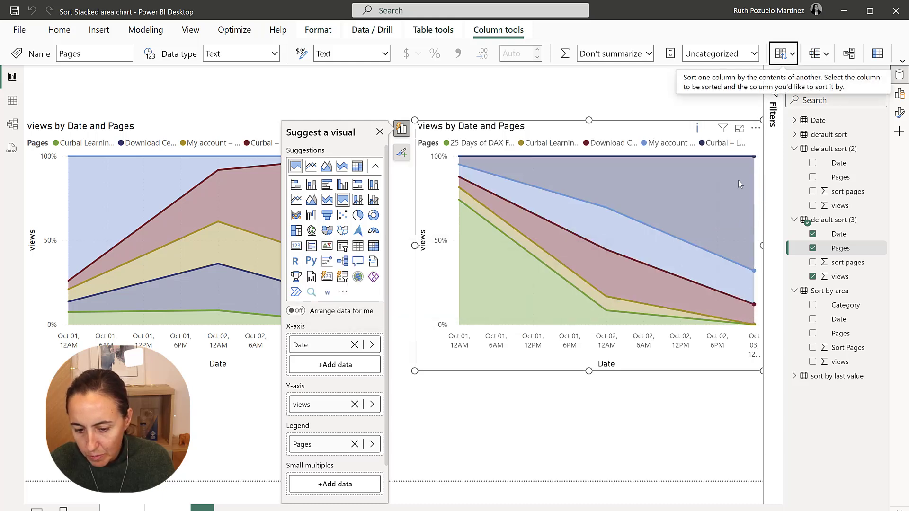
click(676, 134)
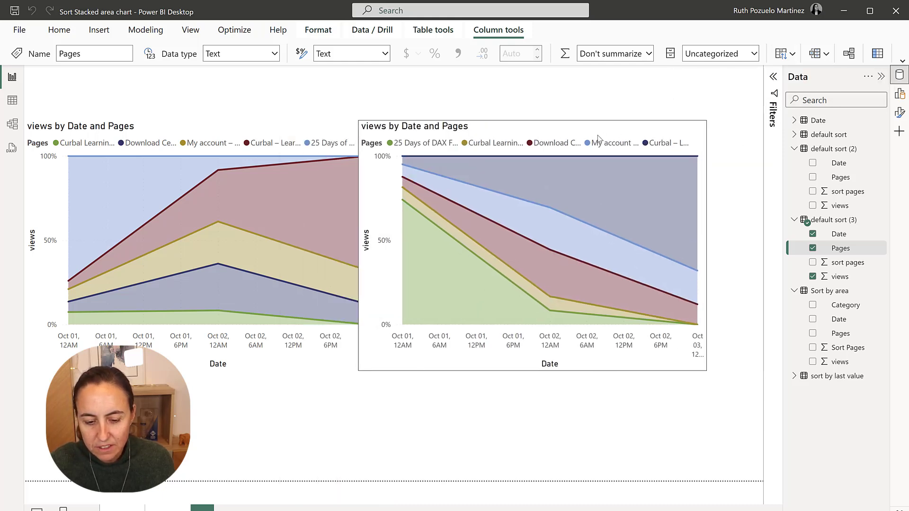
click(530, 435)
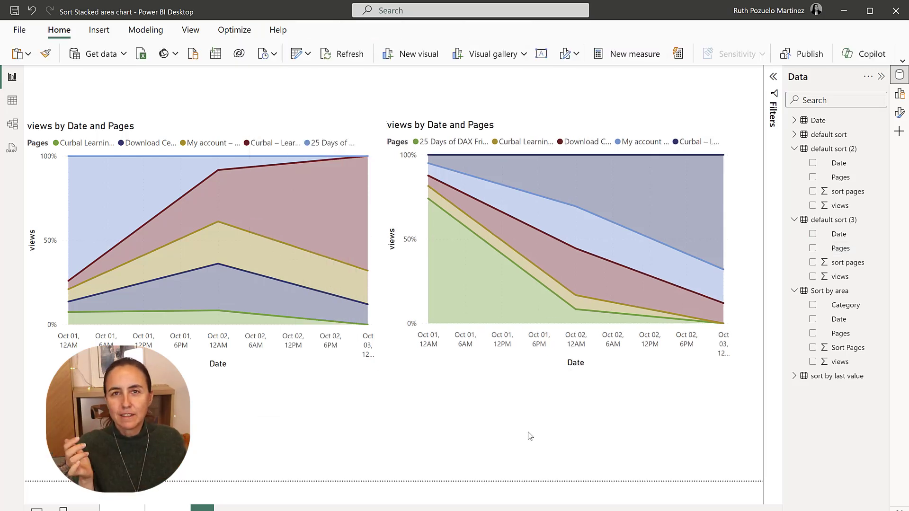